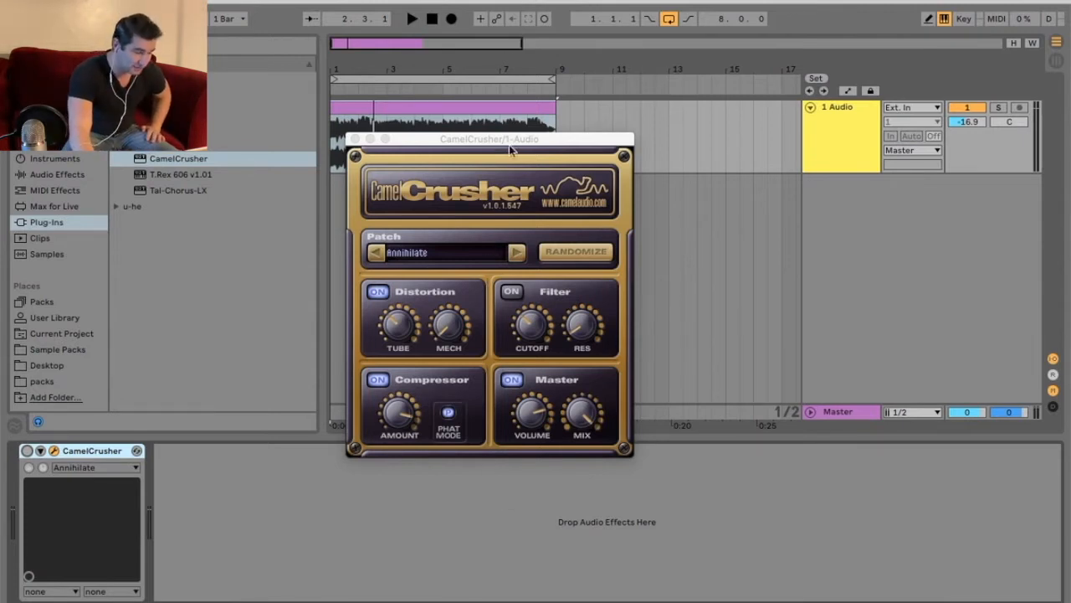
- Drag the CamelCrusher window, loaded with the Annihilate patch, out of the way
left_click_drag(506, 147, 567, 219)
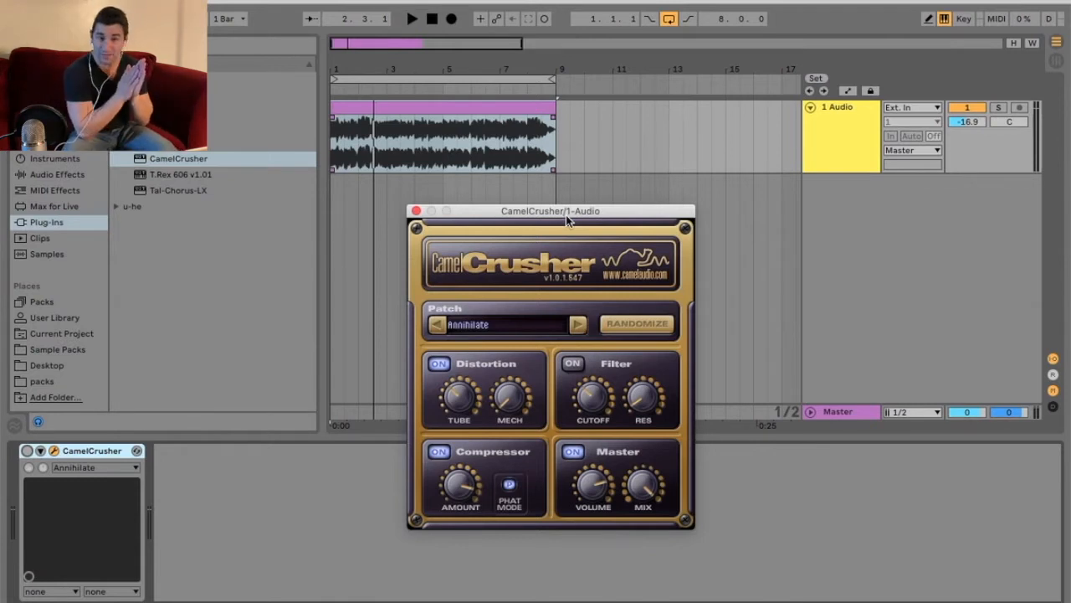
- Stop the loop, reposition CamelCrusher, and play the loop through the Annihilate preset
left_click(432, 19)
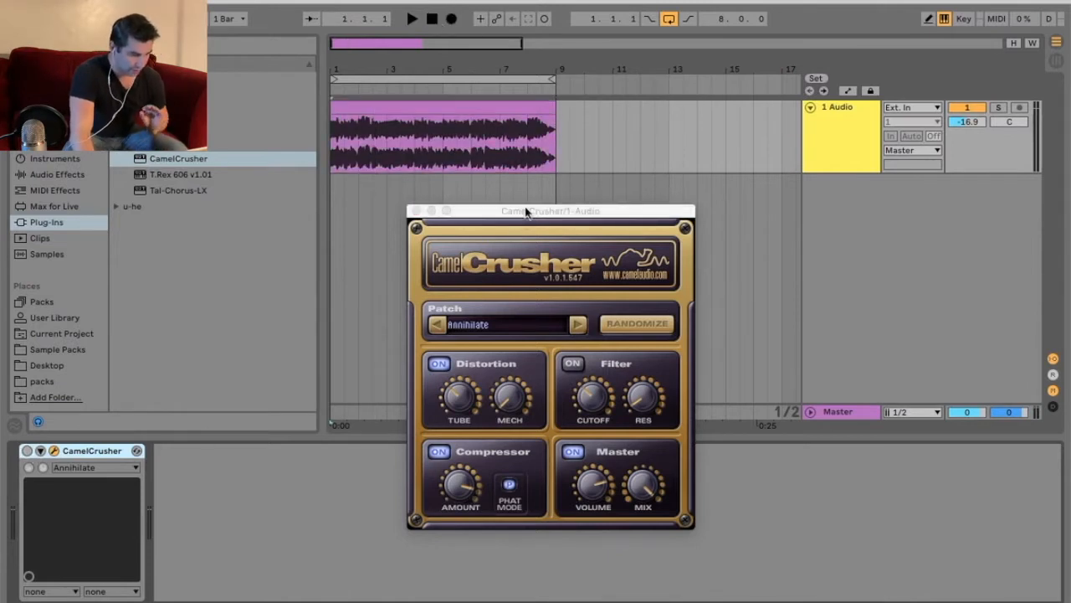
left_click_drag(525, 211, 469, 243)
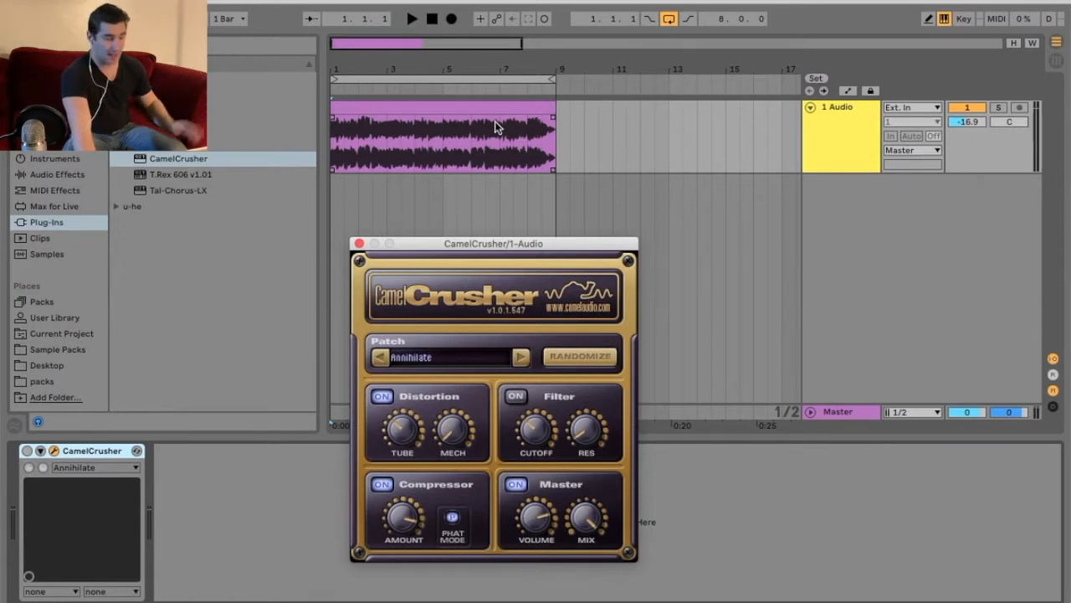
left_click(408, 18)
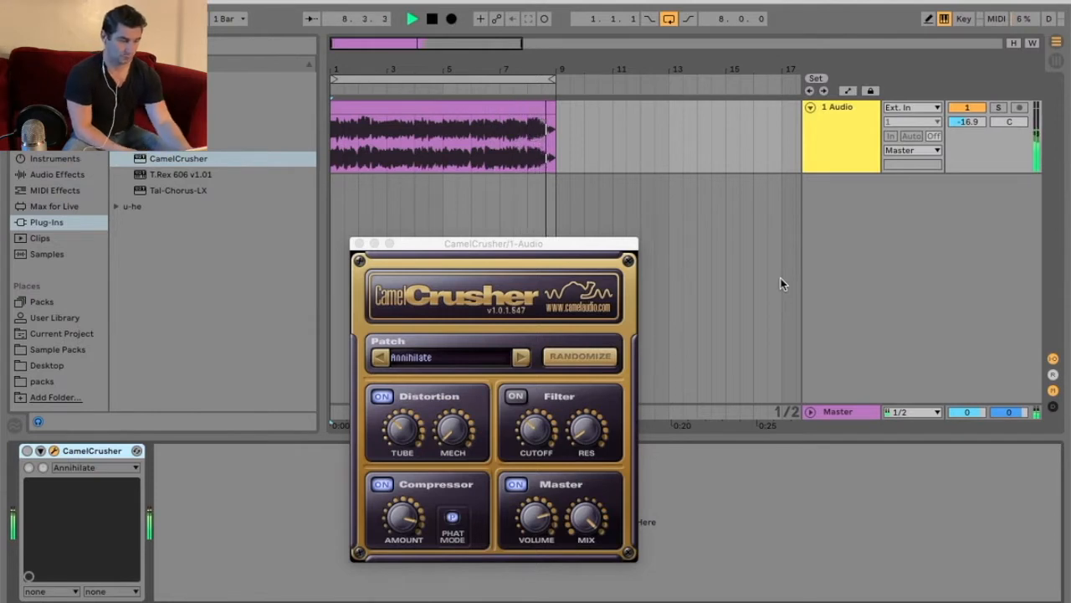
- Stop playback, raise the CamelCrusher window, and open its Patch preset list
key("space")
left_click_drag(524, 245, 539, 159)
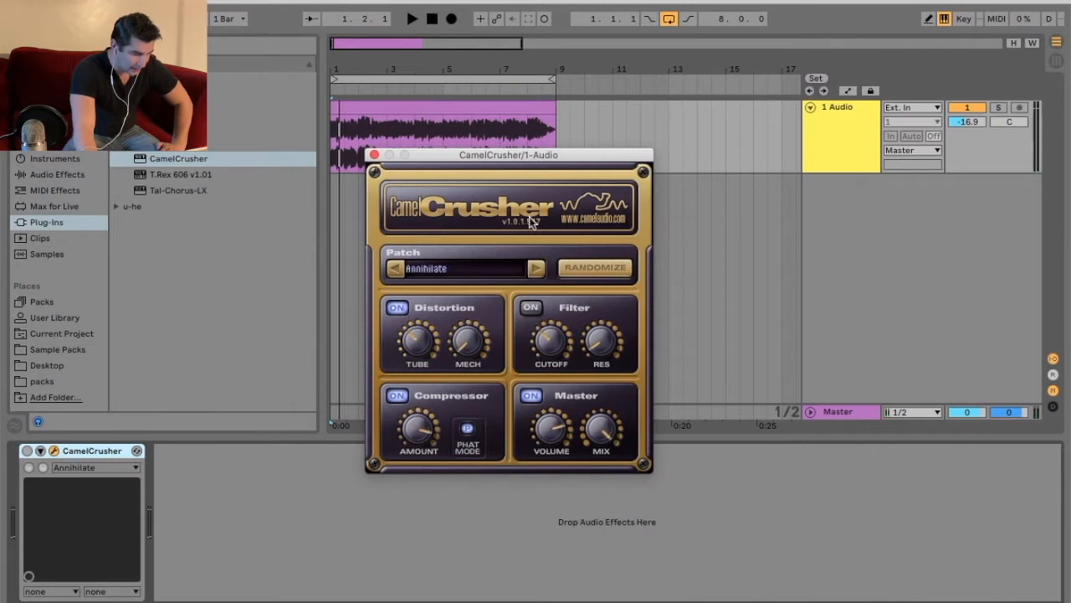
left_click(481, 278)
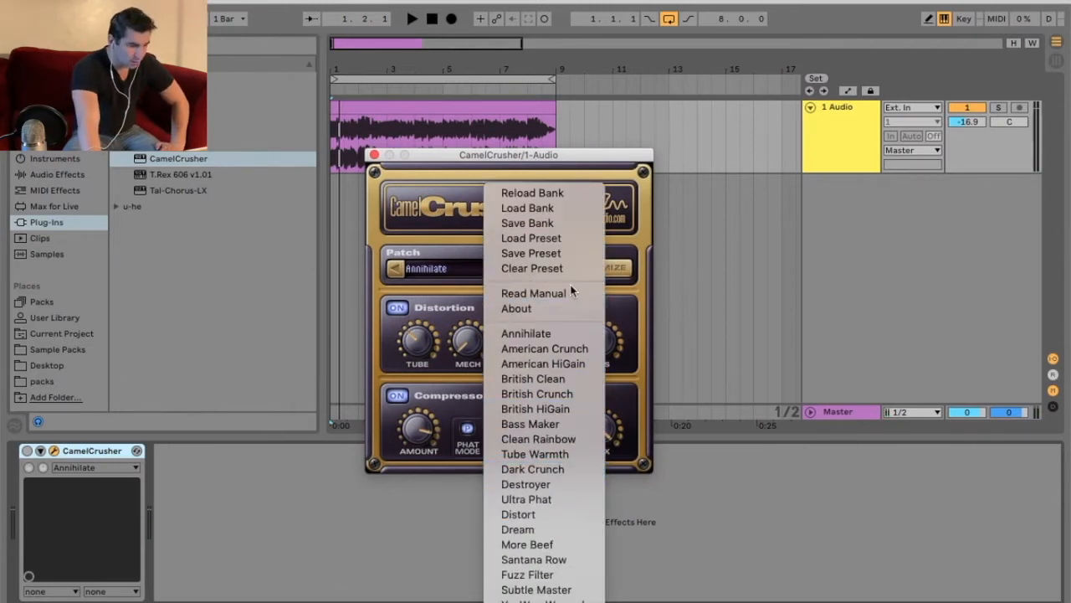
- Clear CamelCrusher to the blank preset, switch the device on, and play the loop
left_click(552, 269)
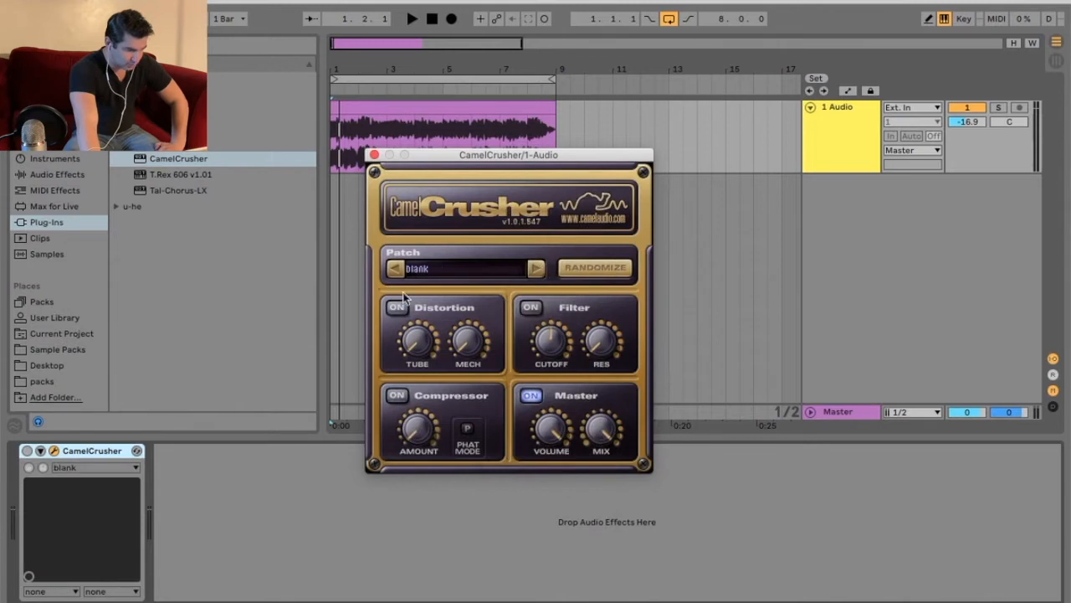
left_click(29, 453)
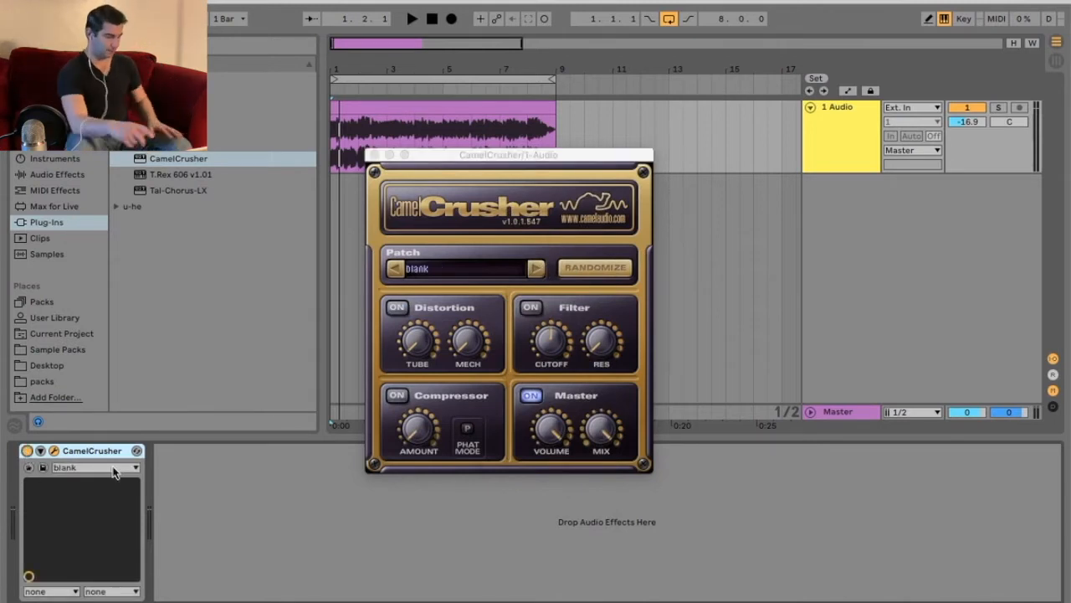
key("space")
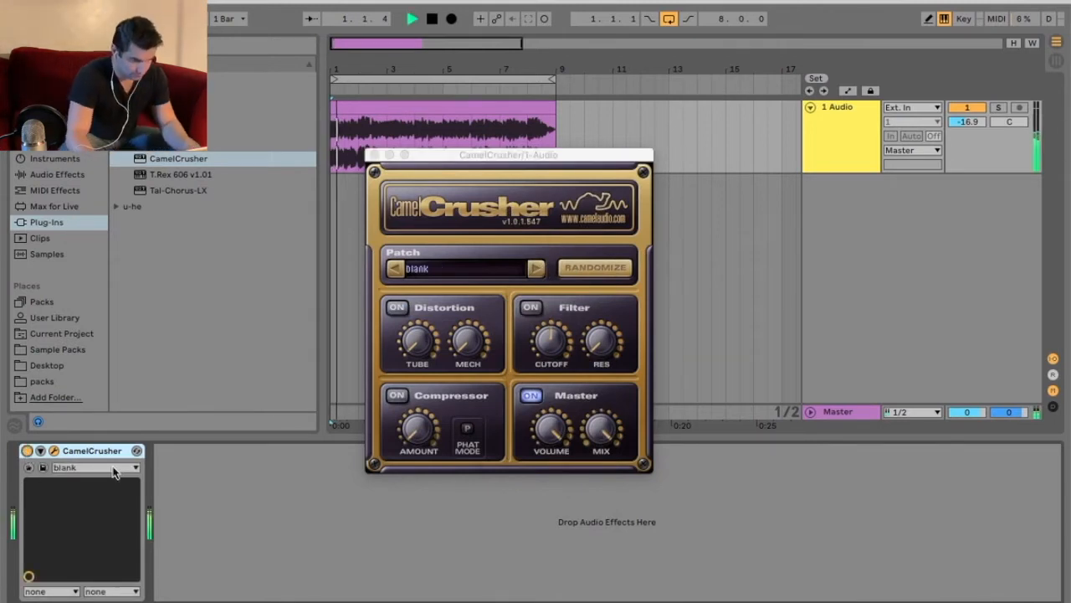
- Compare CamelCrusher bypassed and enabled twice, then stop and restart playback
left_click(27, 452)
left_click(27, 452)
left_click(27, 453)
left_click(27, 453)
key("space")
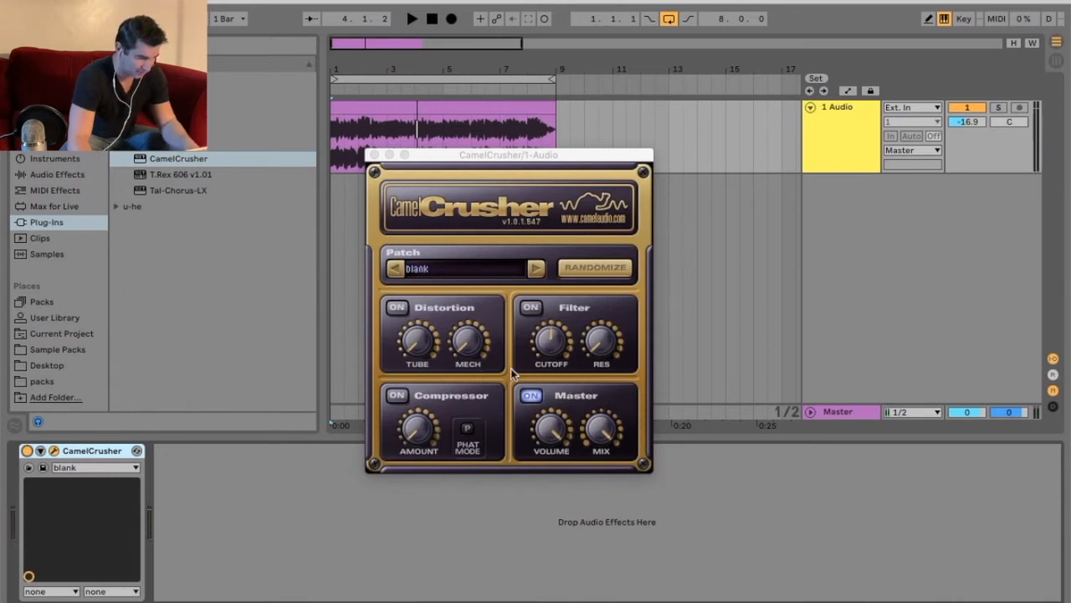
key("space")
- Try the Compressor with Phat Mode, switch it off, and enable the Filter with raised cutoff
left_click(397, 395)
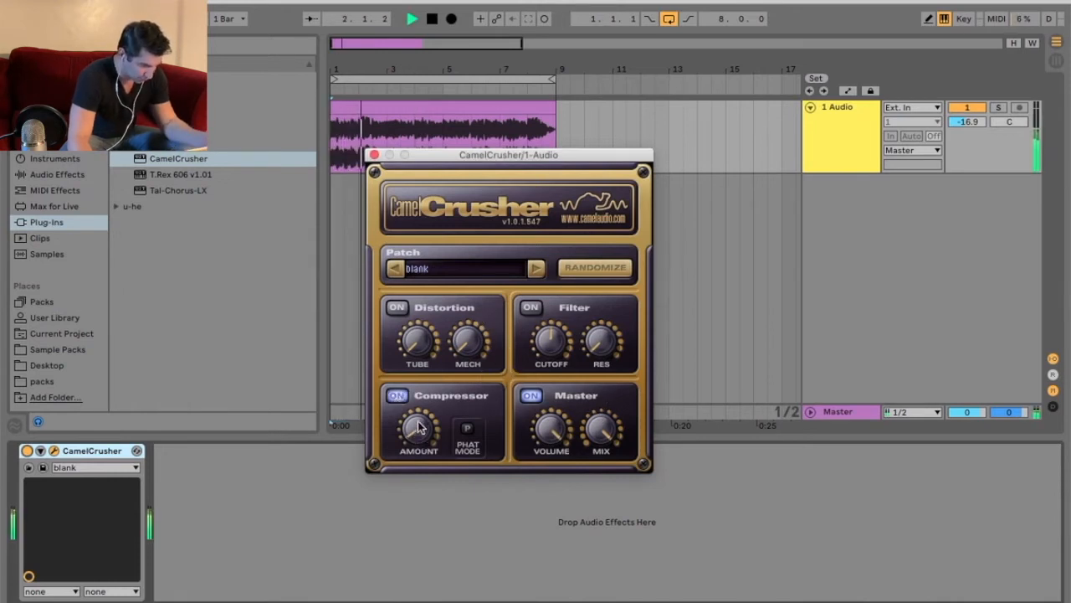
left_click(467, 431)
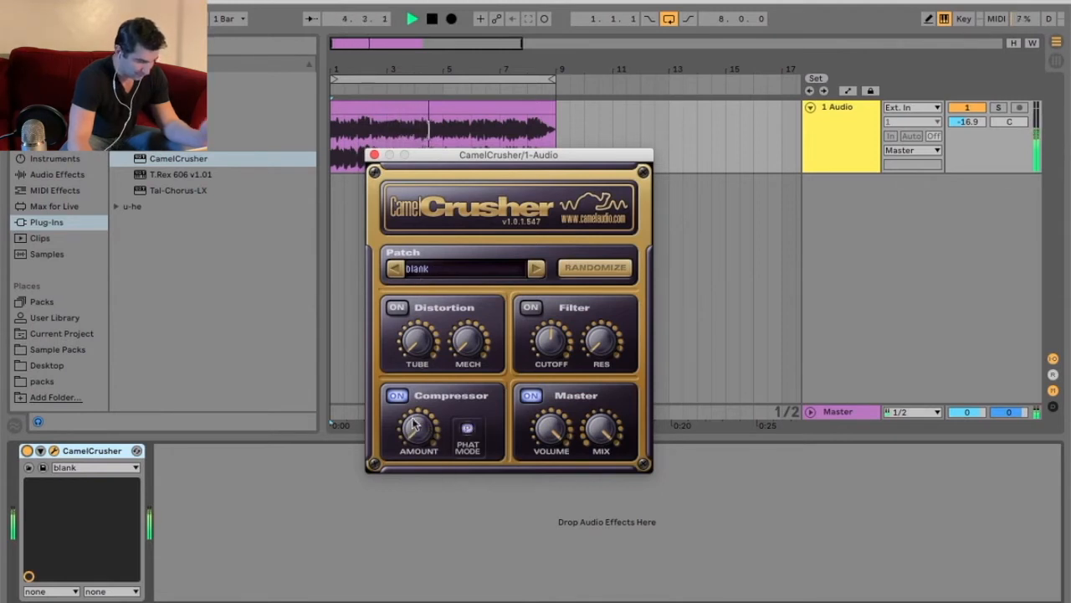
left_click(396, 395)
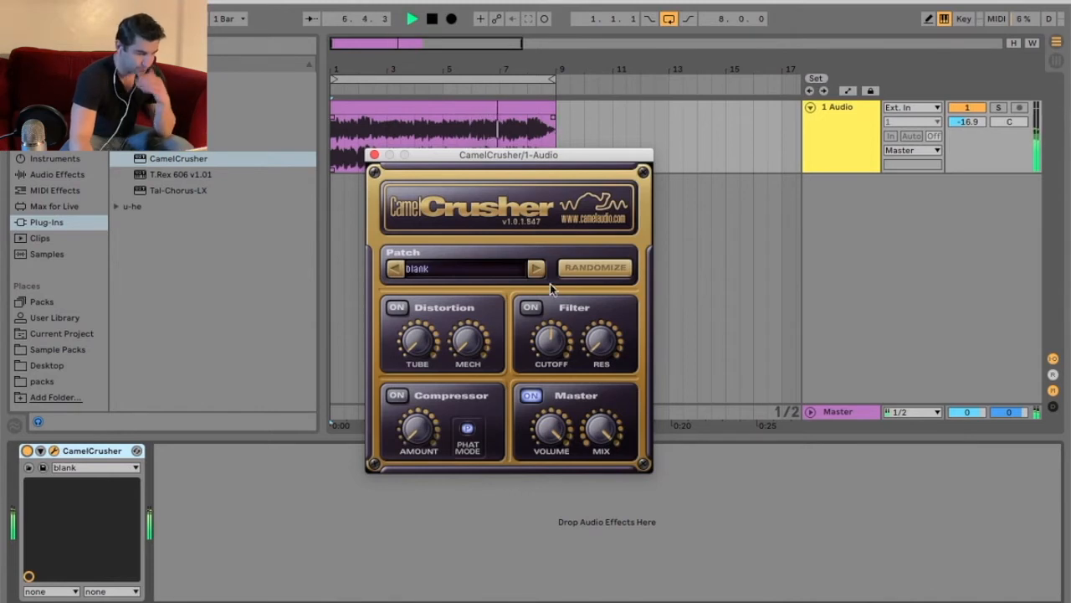
left_click(531, 308)
left_click_drag(566, 336, 561, 396)
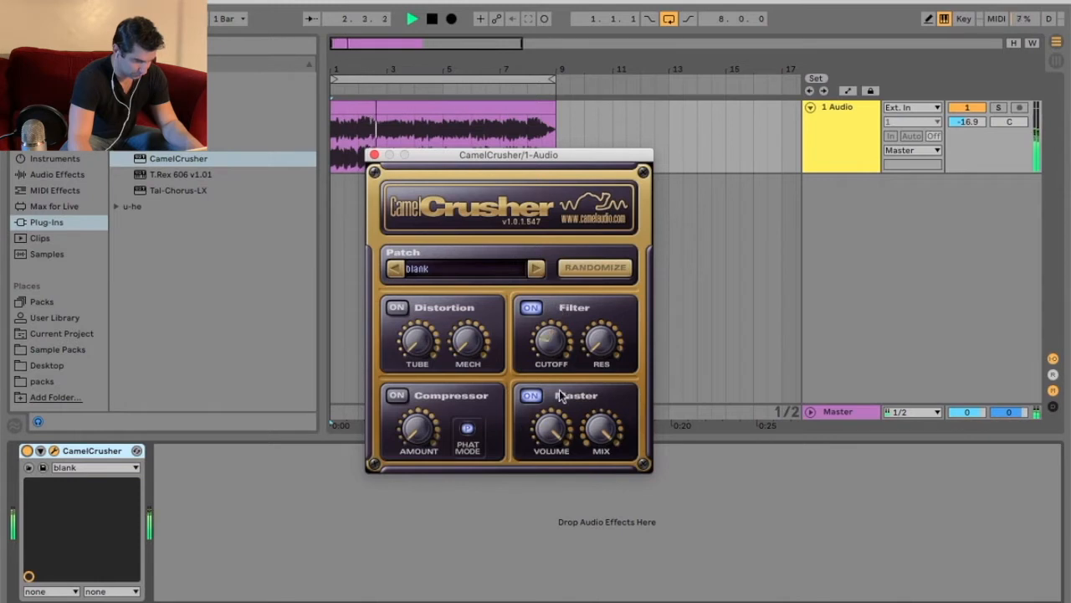
- Restart playback, enable Distortion with MECH raised, and lower the track volume to -40.6 dB
key("space")
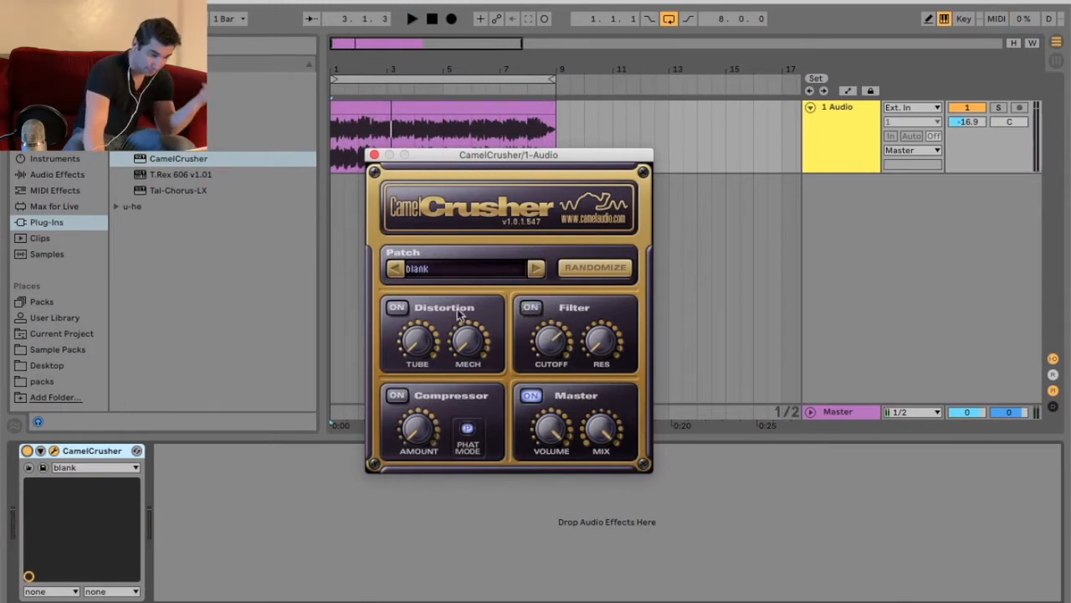
key("space")
left_click(396, 307)
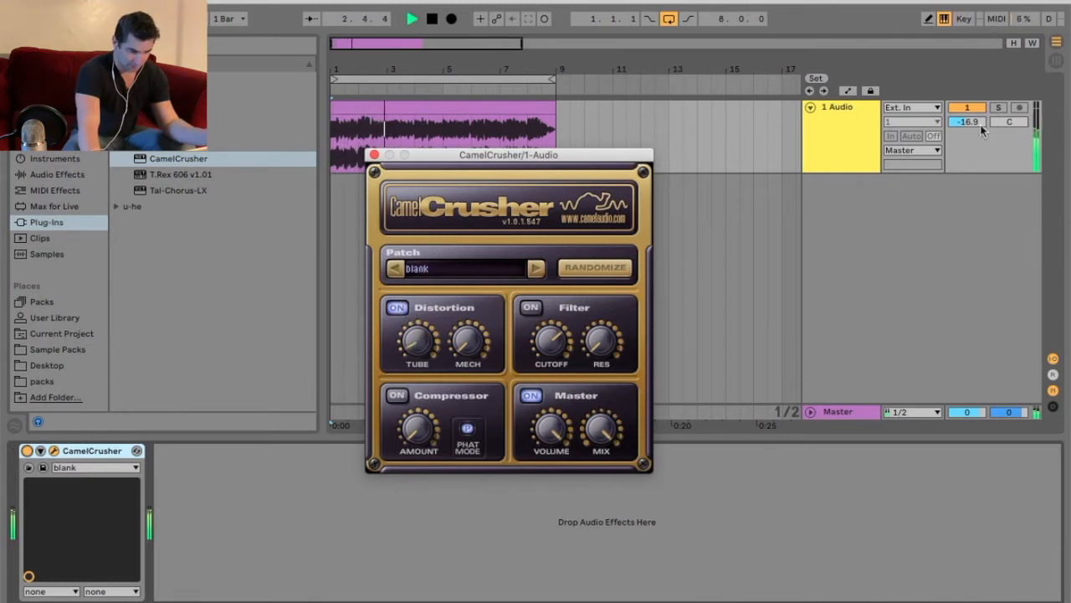
left_click_drag(979, 123, 979, 136)
left_click_drag(475, 340, 488, 268)
left_click_drag(962, 123, 963, 126)
left_click_drag(483, 341, 492, 291)
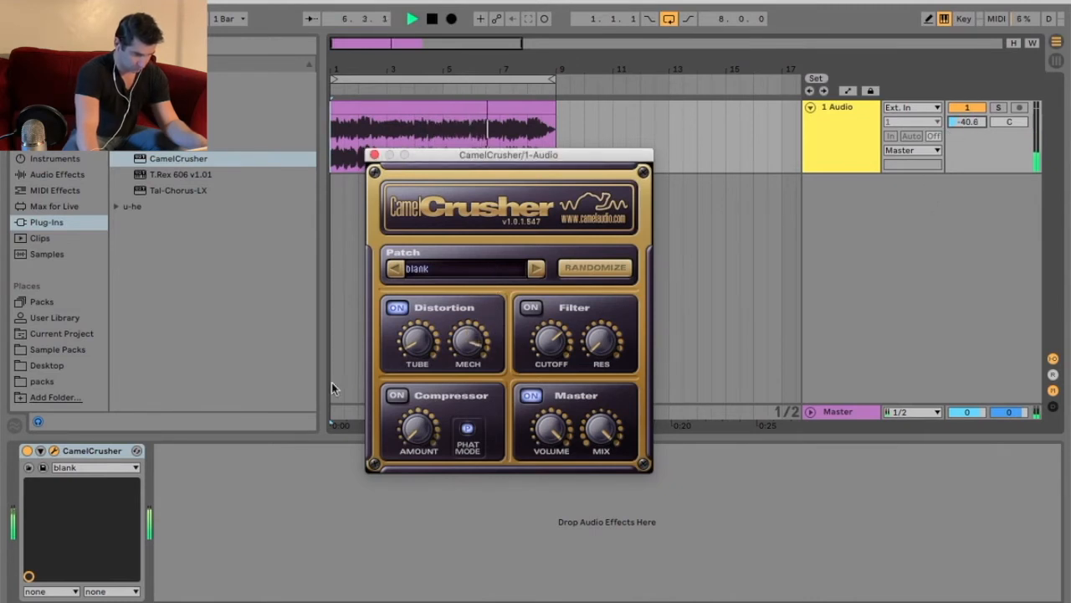
- Stop playback, close Serum, and insert an empty 8-bar MIDI clip on the Serum track
key("space")
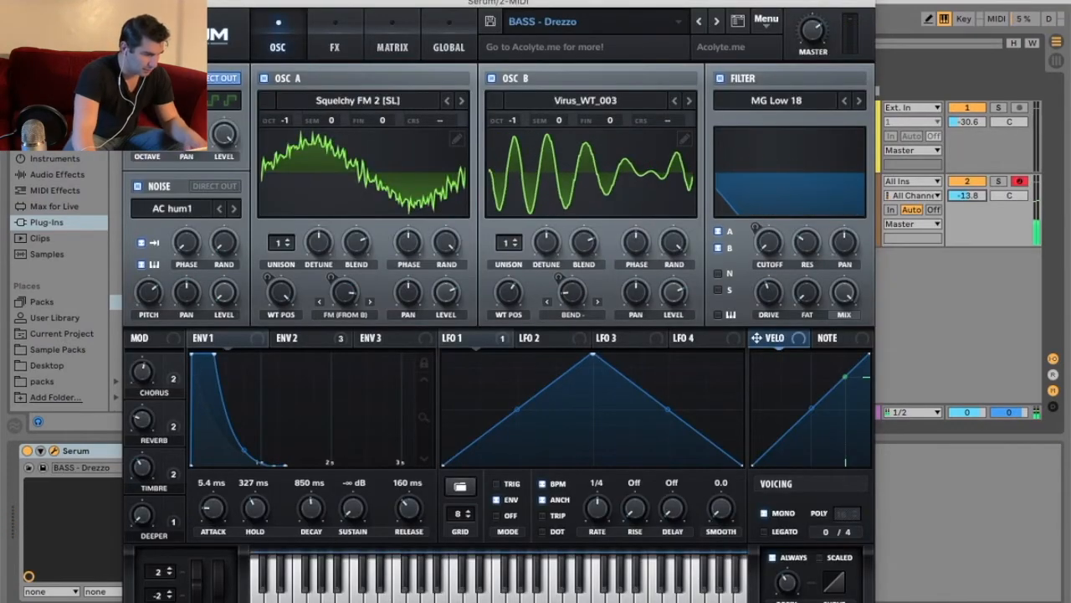
left_click(132, 3)
left_click_drag(332, 208, 555, 207)
right_click(521, 209)
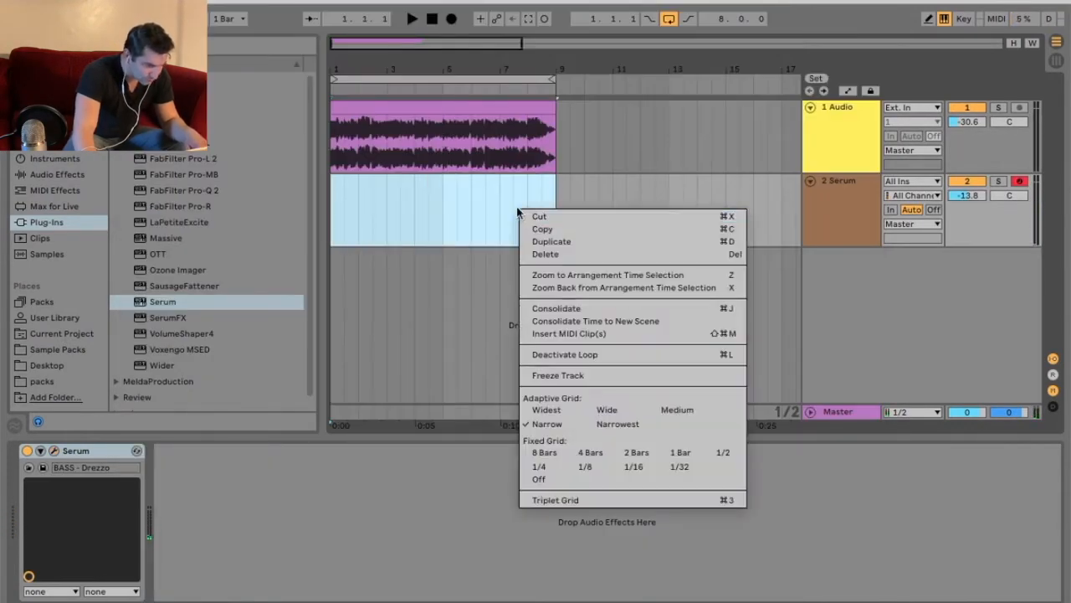
left_click(569, 330)
- Draw a C3 quarter note, duplicate it, and shift all notes down two octaves to C1
double_click(251, 531)
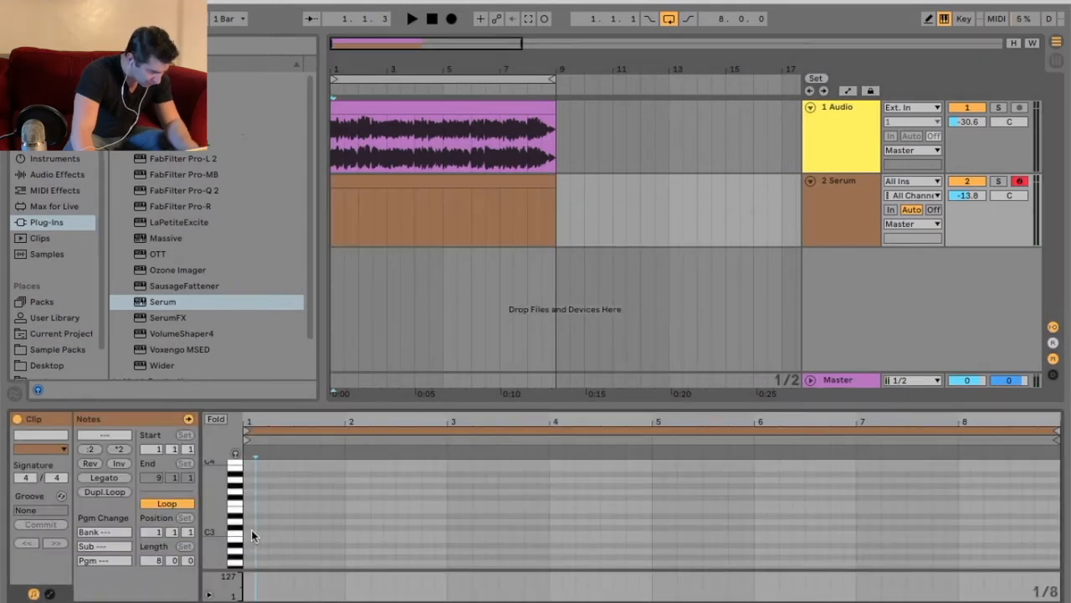
left_click_drag(255, 533, 270, 533)
key("super+d")
key("super+d")
key("super+d")
key("super+d")
key("super+d")
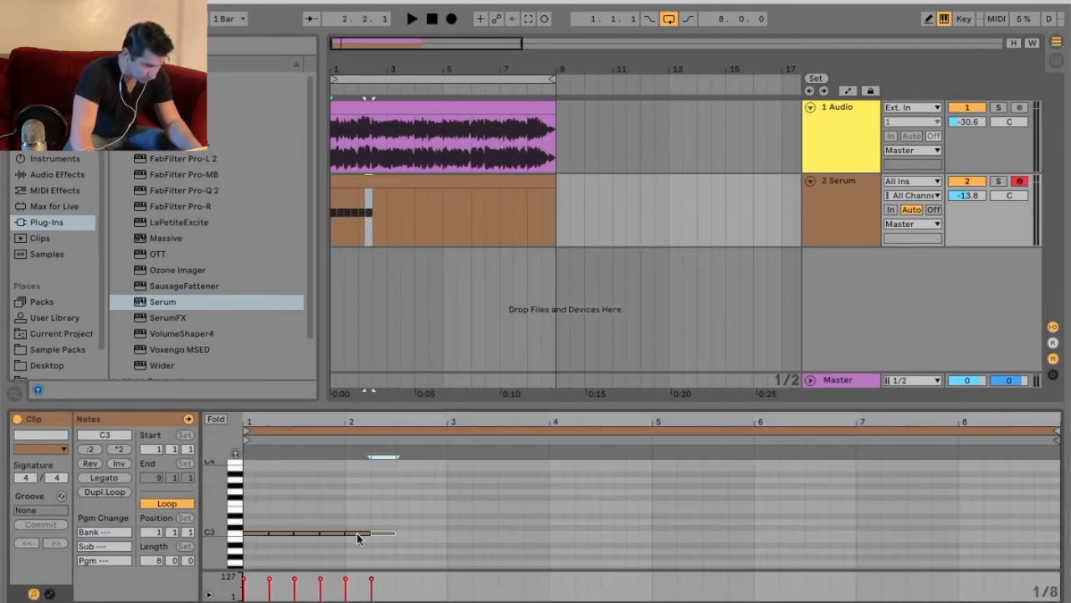
key("space")
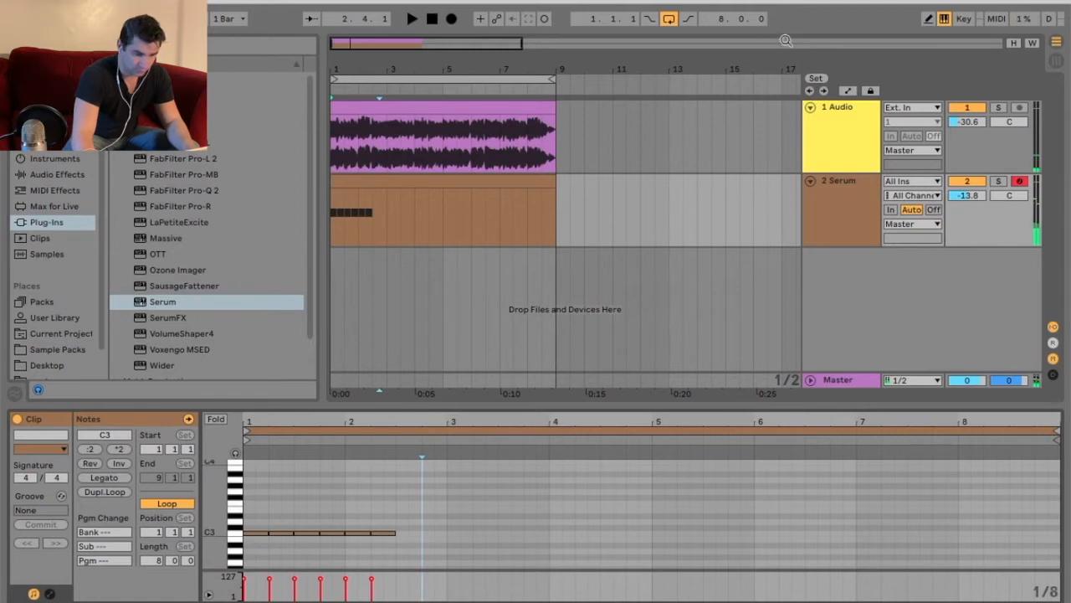
key("space")
key("super+a")
key("shift+Down")
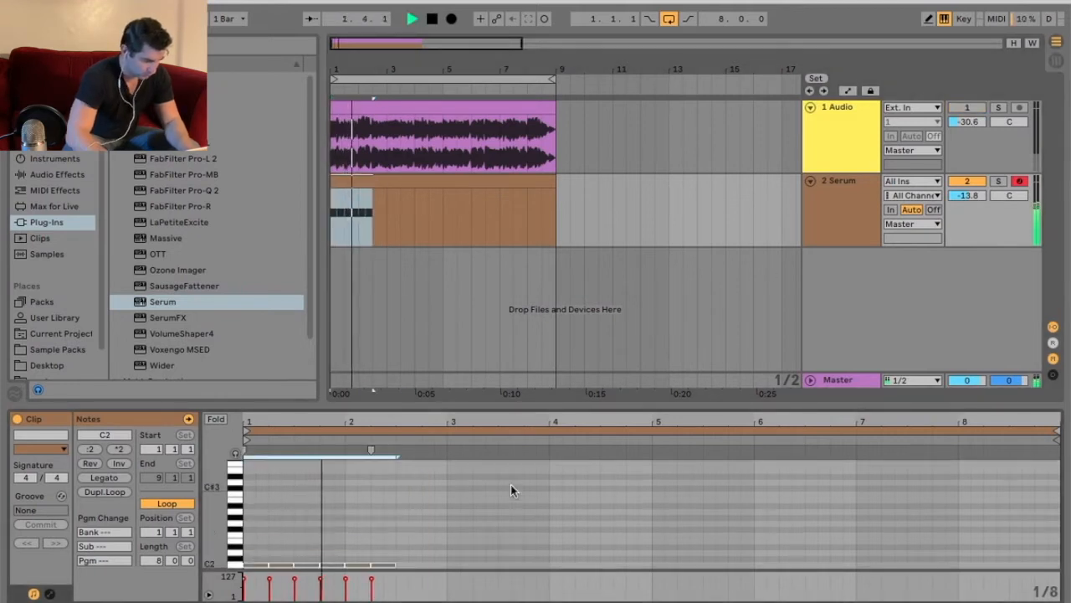
key("shift+Down")
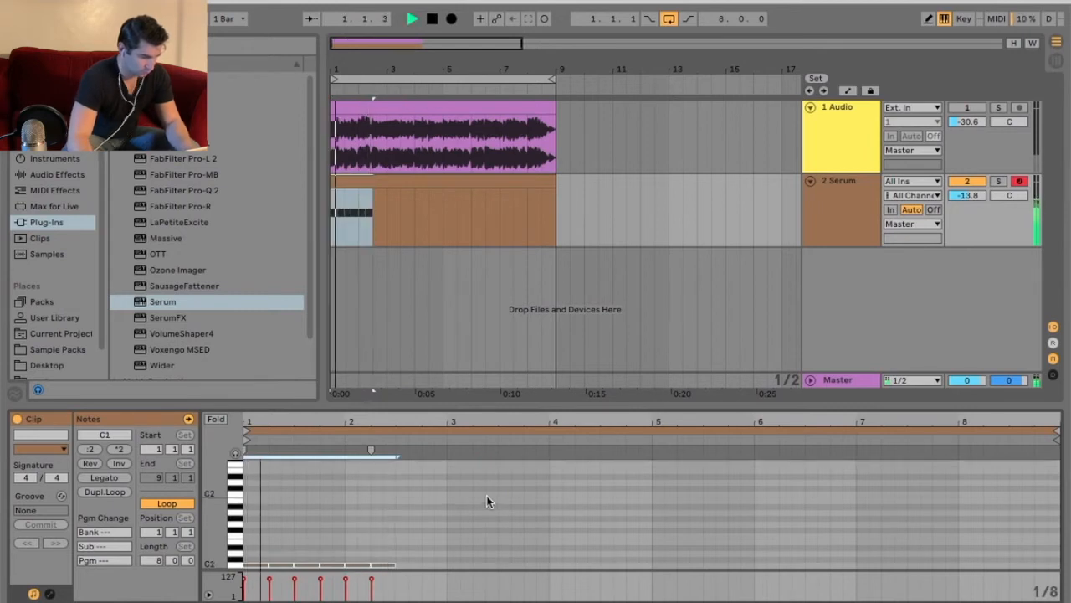
- Duplicate the last two C1 notes onward to fill the clip to its end
scroll(488, 502, "down", 2)
key("space")
left_click(407, 511)
left_click_drag(396, 511, 359, 544)
key("ctrl+d")
key("ctrl+d")
key("ctrl+d")
key("ctrl+d")
key("ctrl+d")
key("ctrl+d")
key("ctrl+d")
key("ctrl+d")
key("ctrl+d")
key("ctrl+d")
key("ctrl+d")
key("ctrl+d")
key("ctrl+d")
key("space")
- Show the Serum track's device chain and browse the plug-in list
left_click(819, 210)
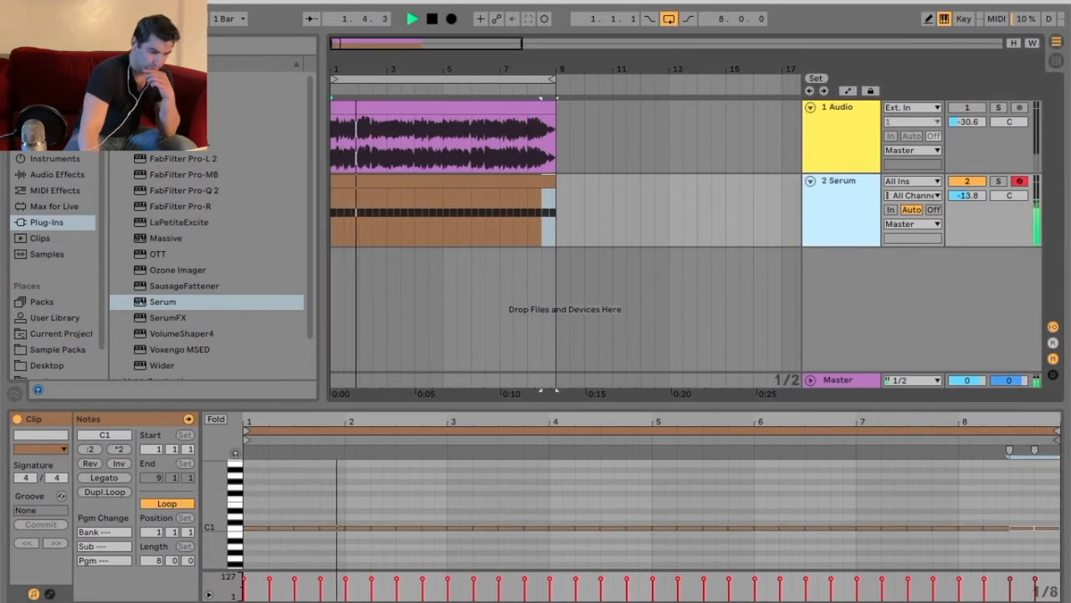
key("shift+Tab")
left_click(243, 300)
scroll(232, 325, "down", 1)
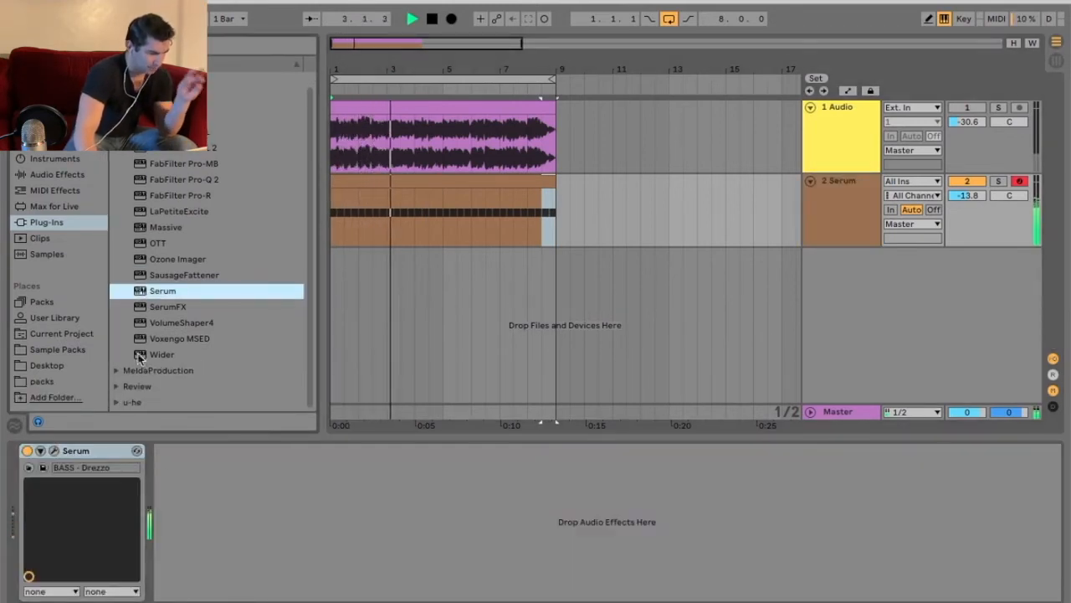
- Load CamelCrusher after Serum on the Serum track from the plug-in browser
left_click(117, 100)
left_click(116, 143)
double_click(169, 160)
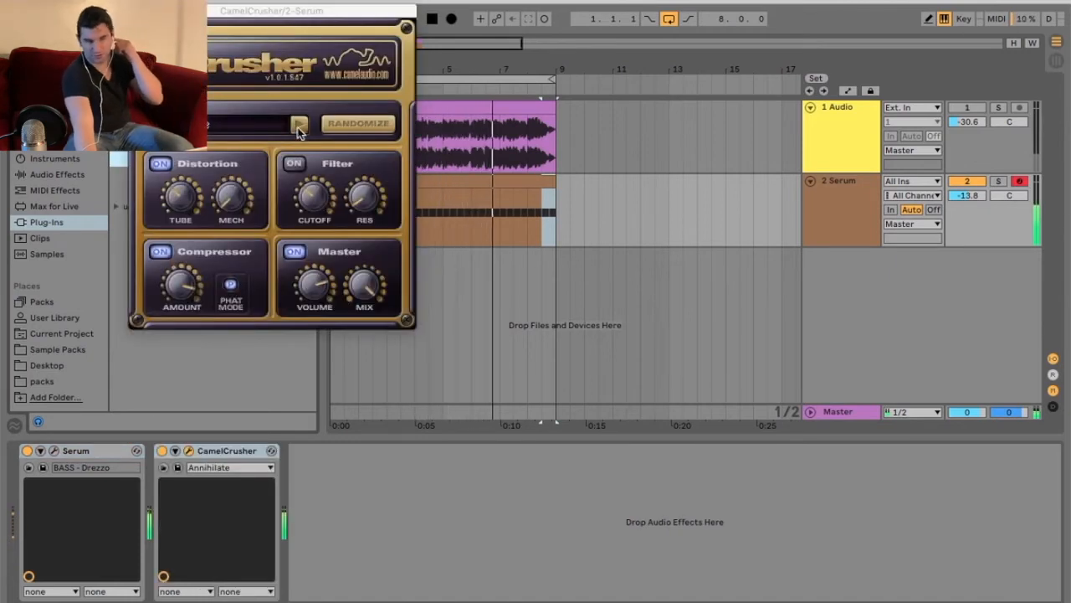
- Step CamelCrusher presets from American Crunch through Bass Maker to Tube Warmth
left_click(299, 126)
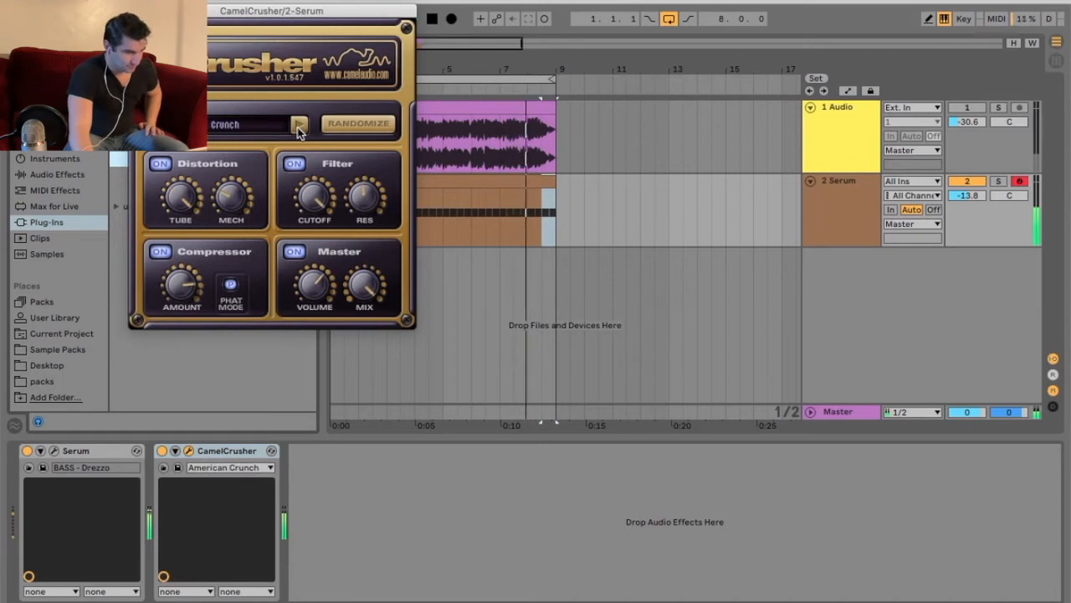
left_click(298, 125)
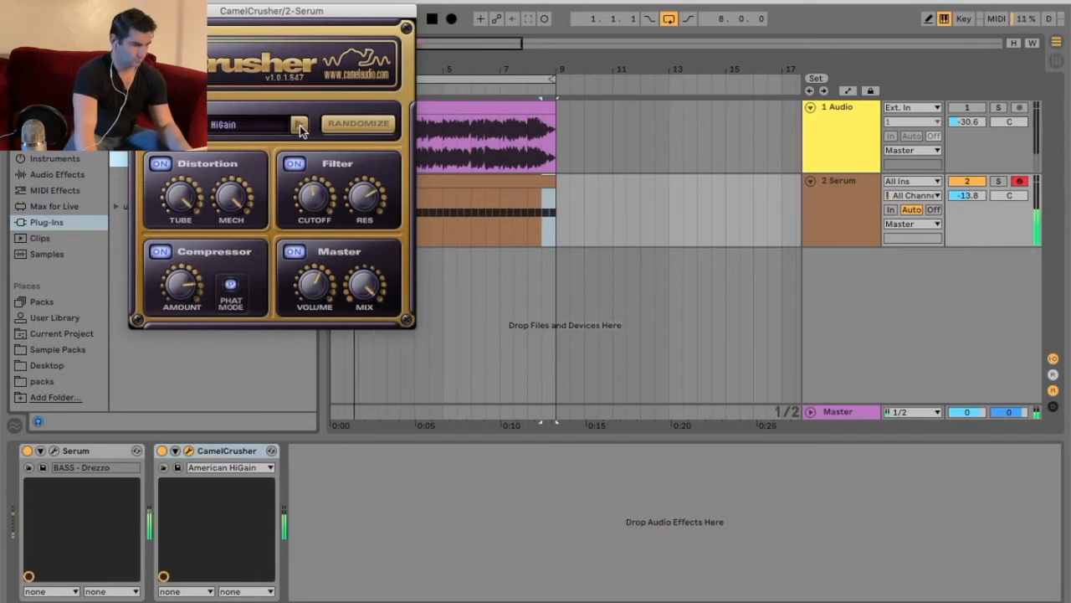
left_click(300, 126)
left_click(299, 125)
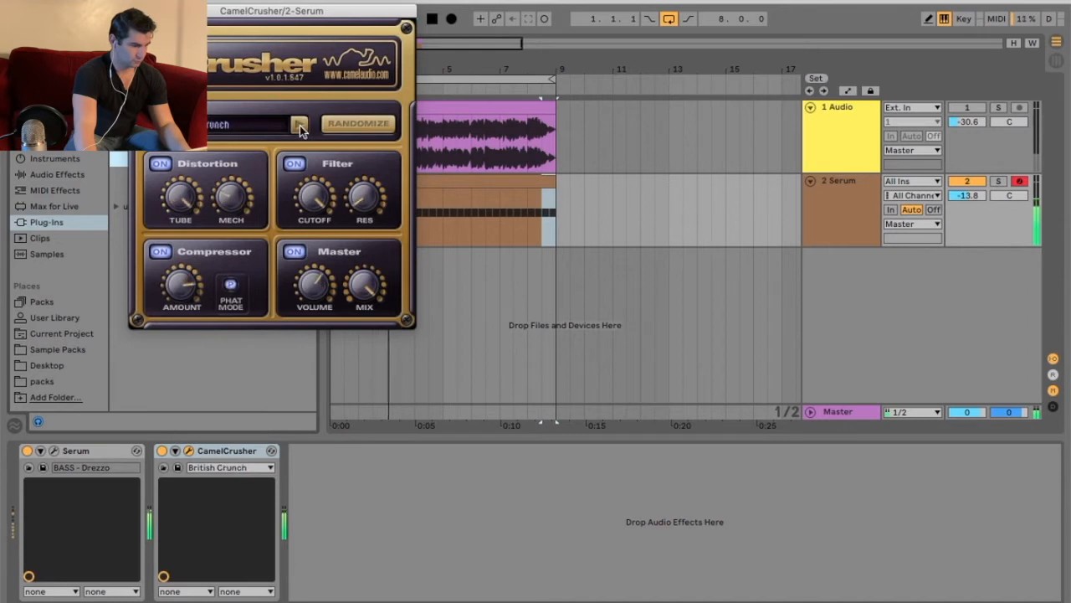
left_click(300, 125)
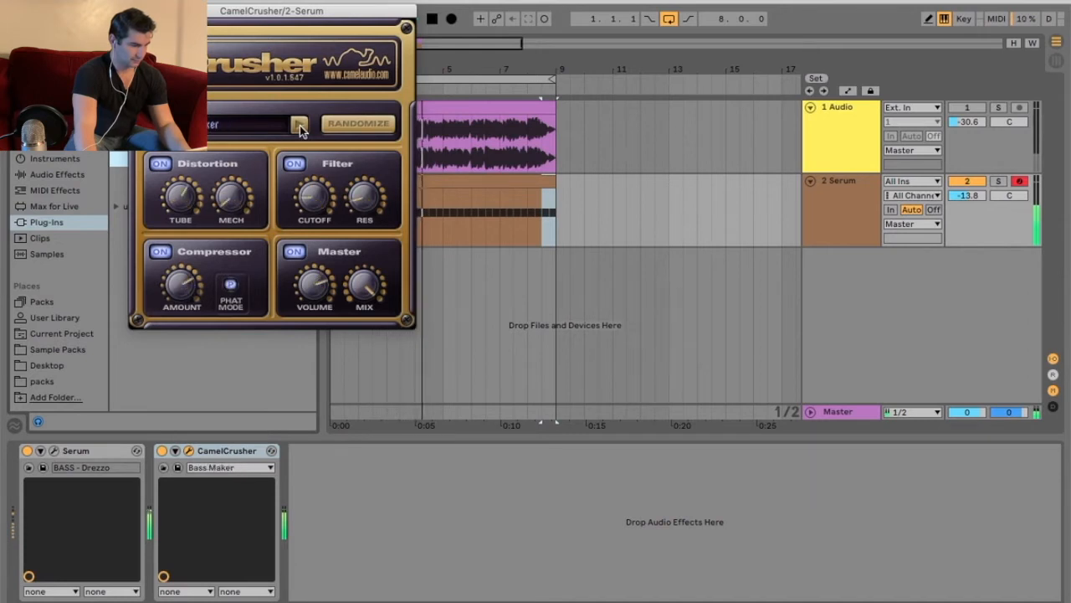
left_click(300, 126)
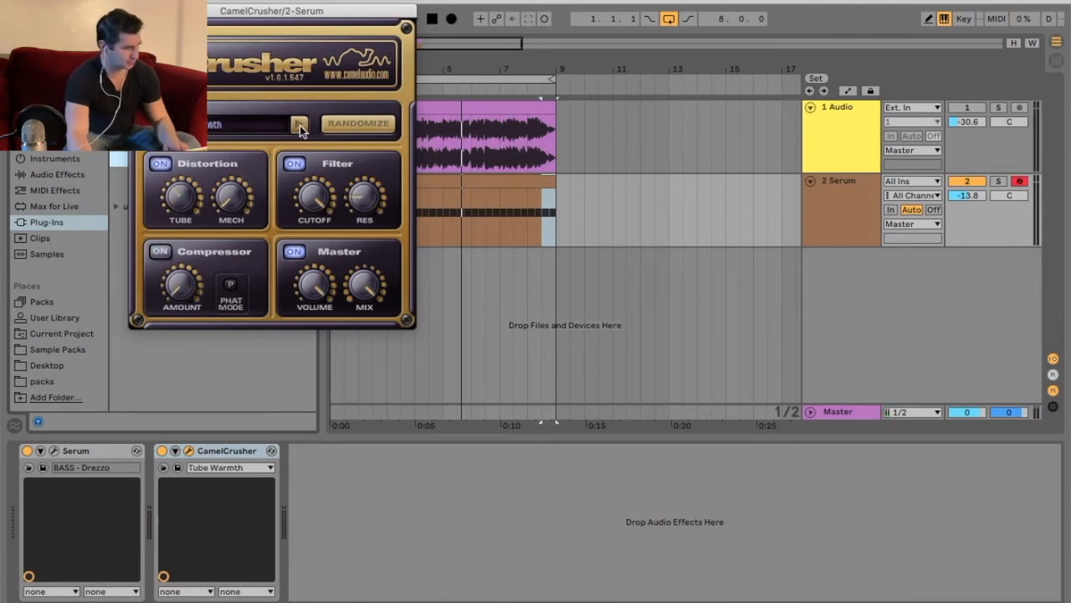
left_click(299, 126)
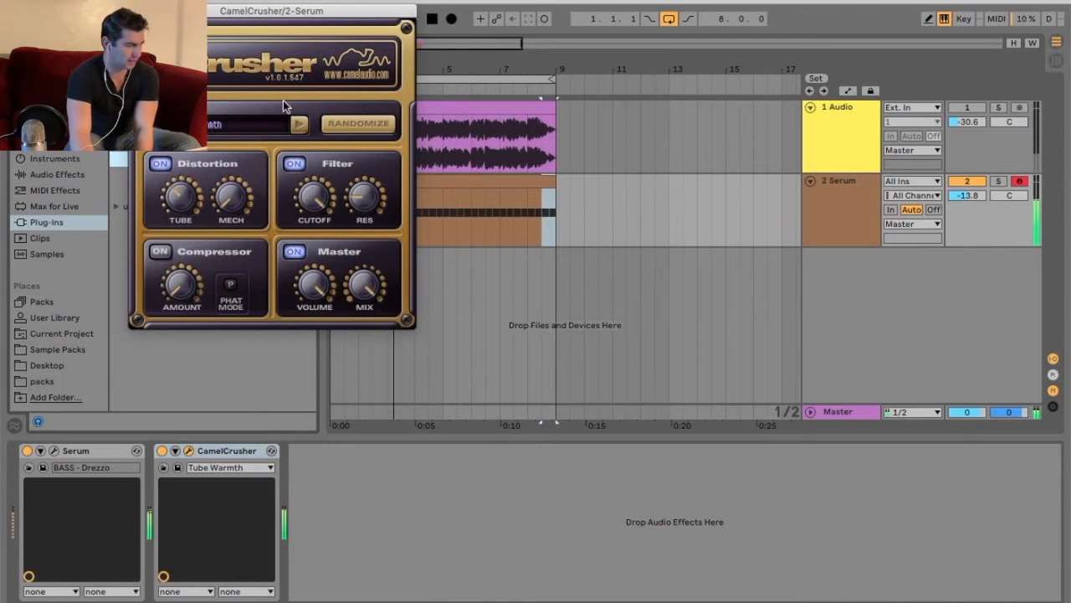
- Pick Destroyer from the preset list, try Ultra Phat, and return to Destroyer
left_click(262, 130)
left_click(305, 439)
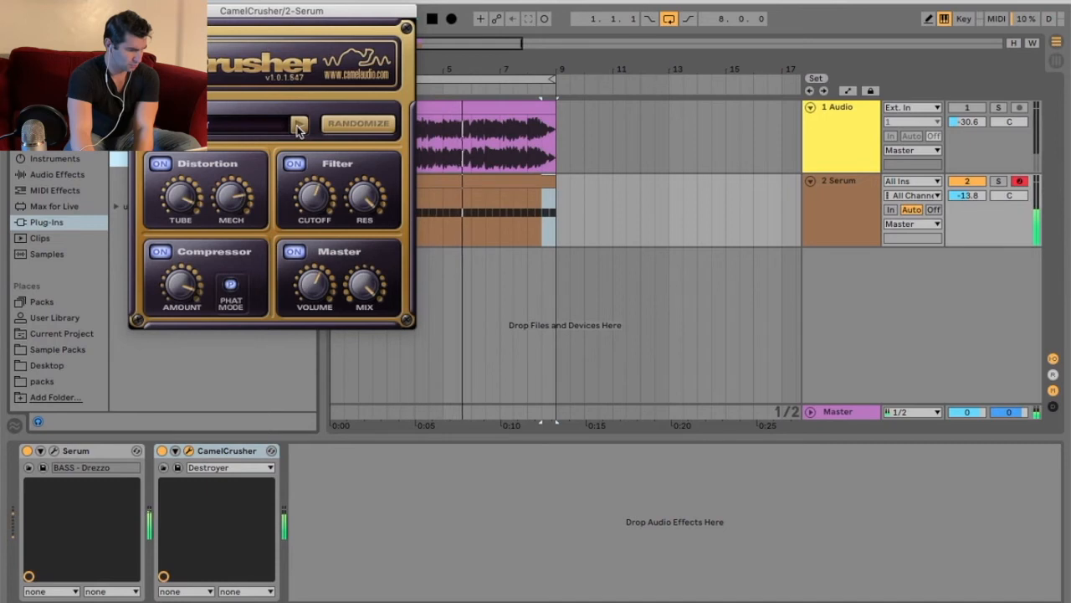
left_click(298, 124)
left_click(298, 124)
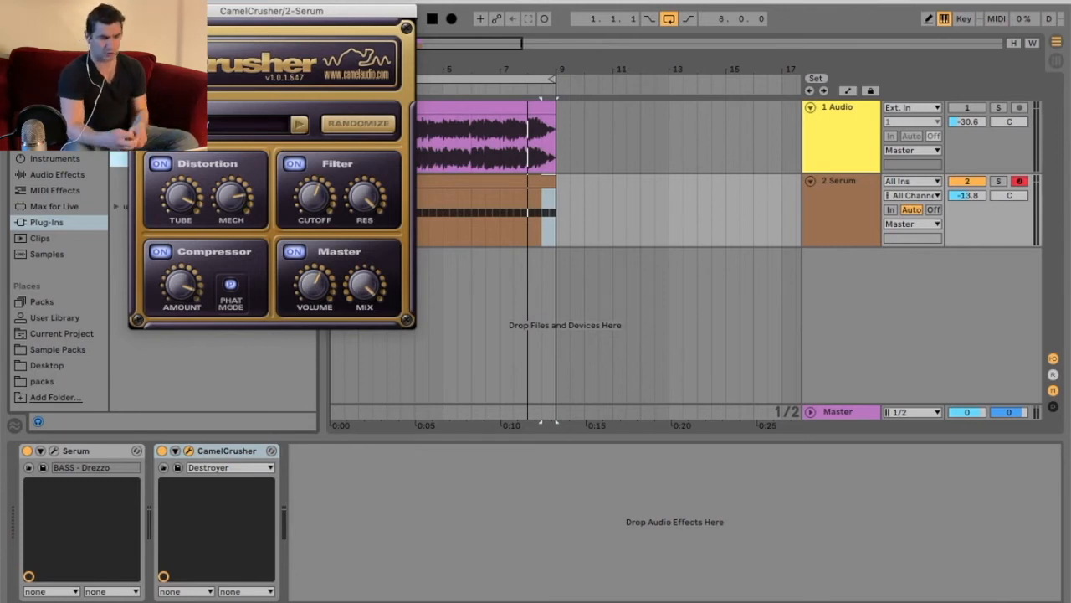
- Restart playback and step through Ultra Phat and Dream to More Beef
key("space")
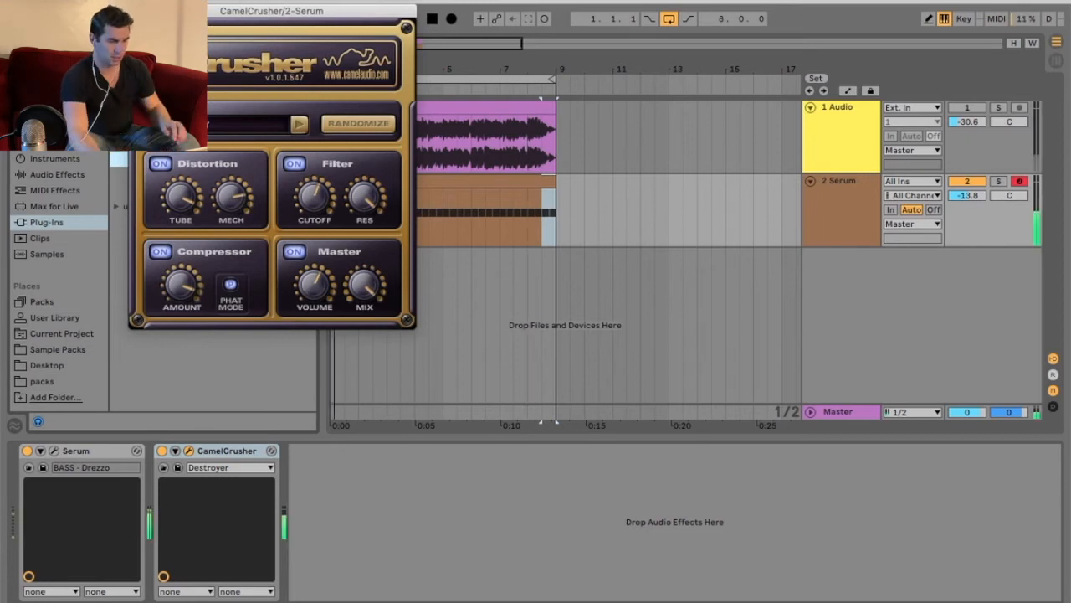
left_click(299, 125)
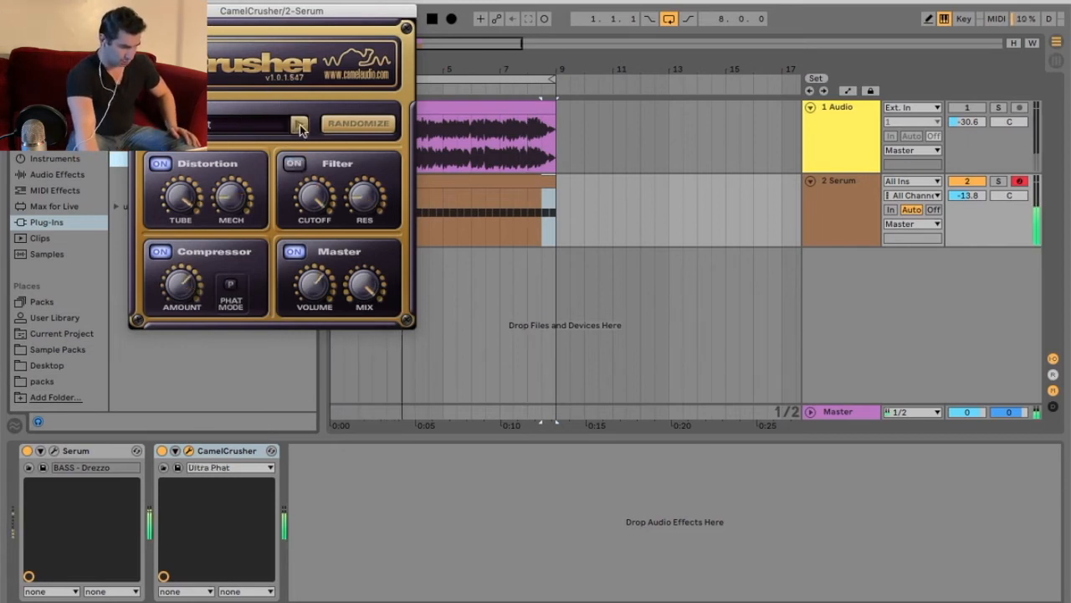
left_click(299, 125)
left_click(299, 123)
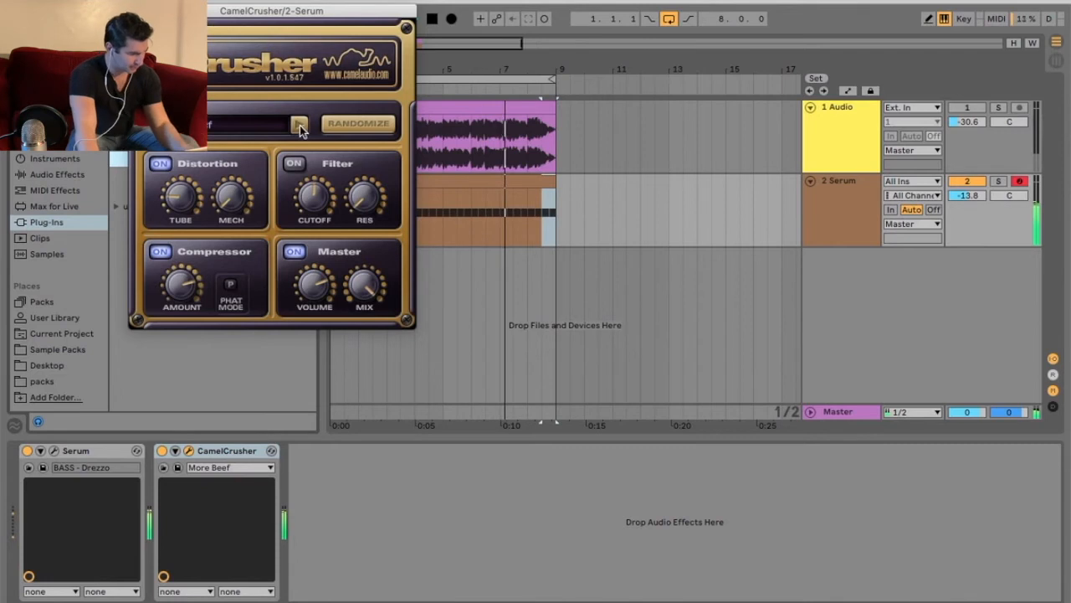
- Add EQ Eight from Audio Effects to the Serum track and reopen CamelCrusher
left_click(67, 170)
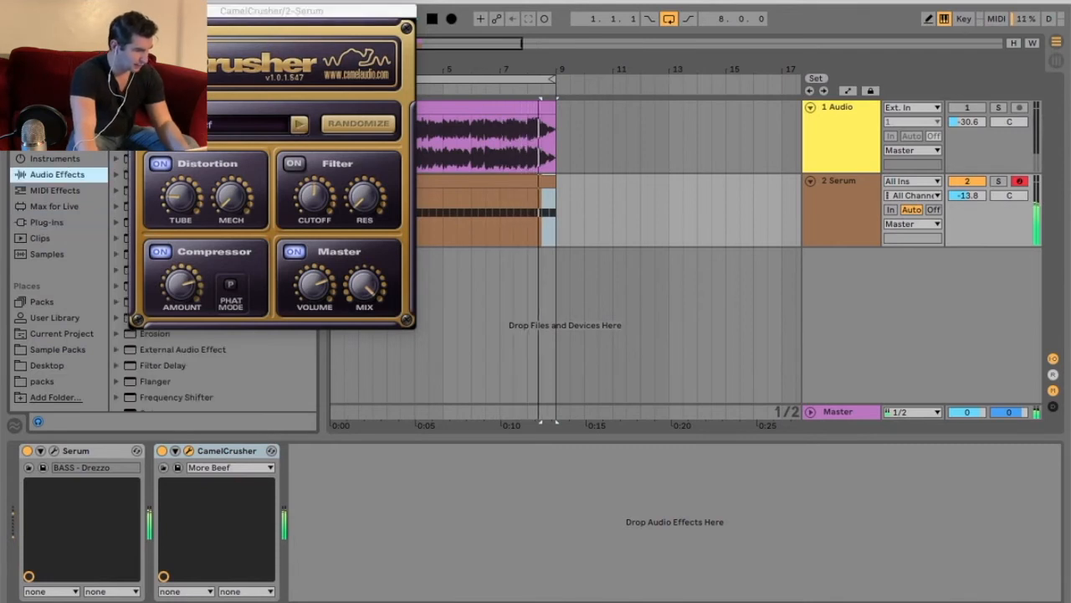
double_click(199, 303)
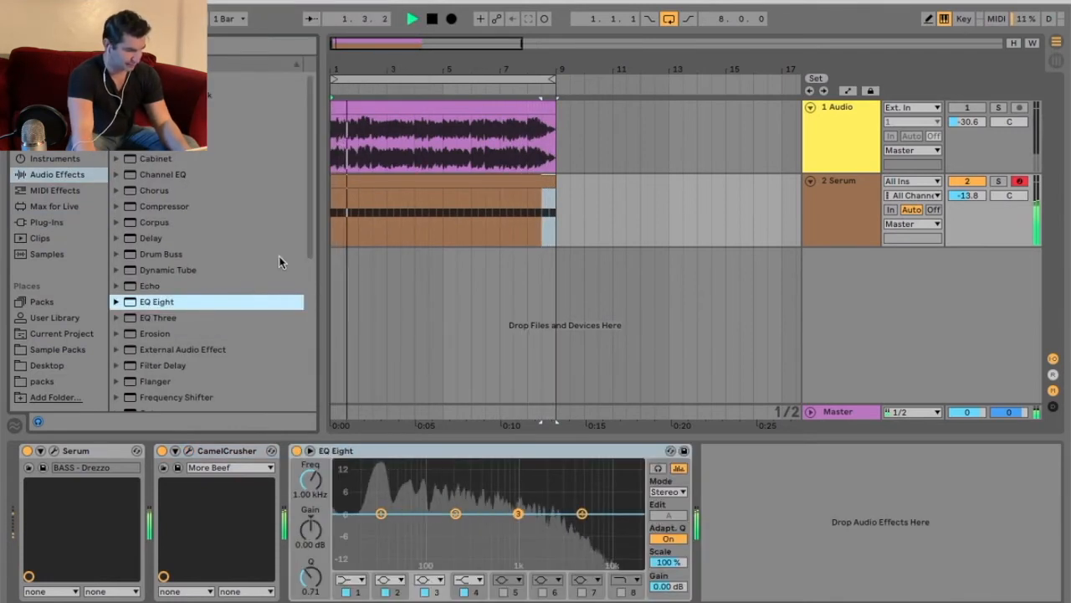
left_click(192, 451)
left_click_drag(257, 33, 791, 84)
- Step CamelCrusher back to Dream, then forward through More Beef to Santana Row
left_click(693, 174)
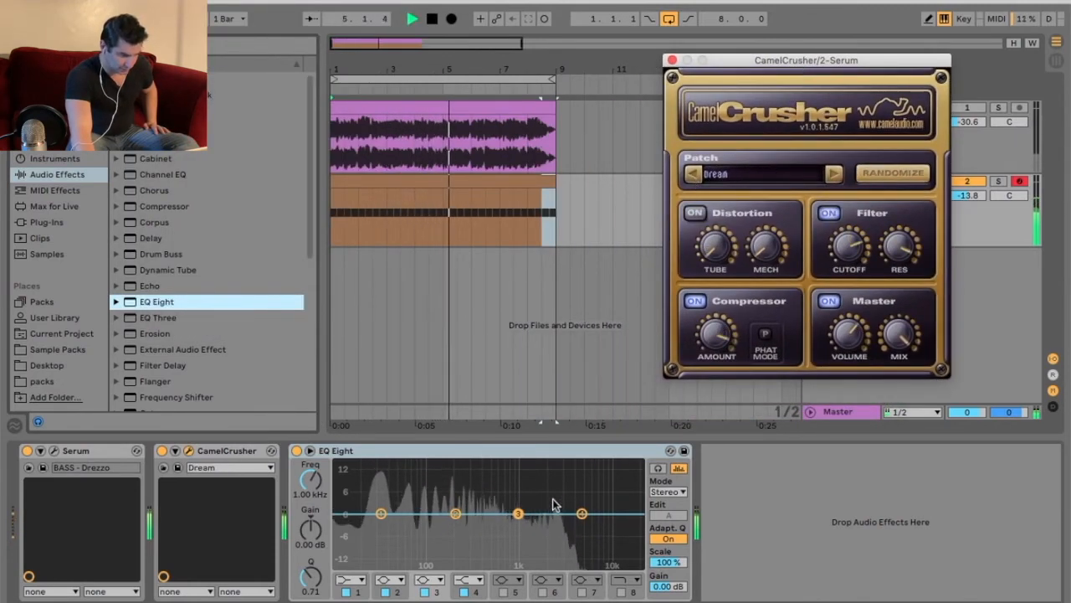
left_click(835, 173)
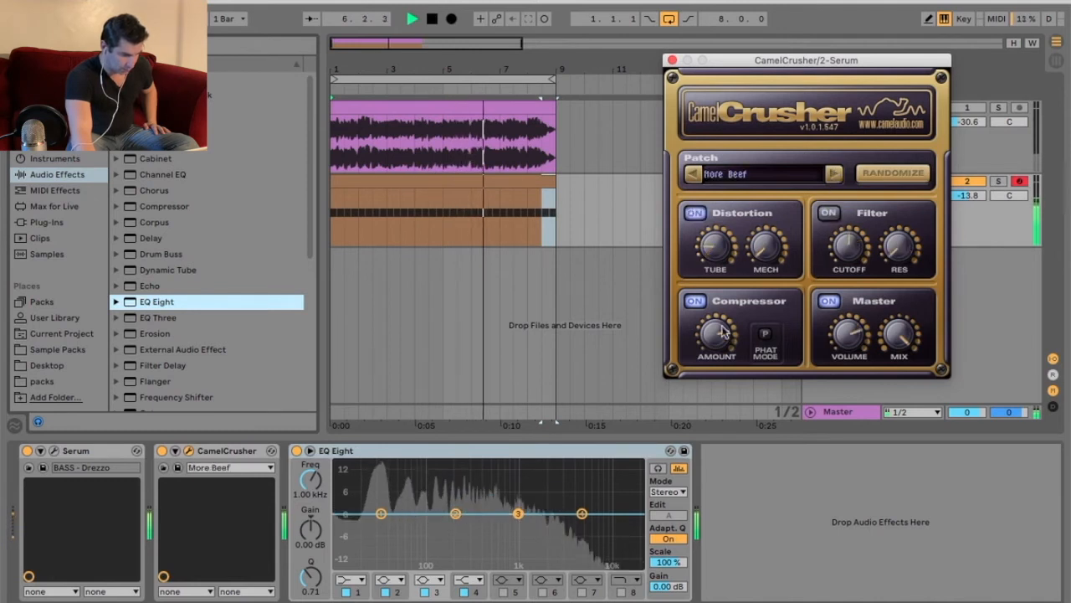
left_click(859, 177)
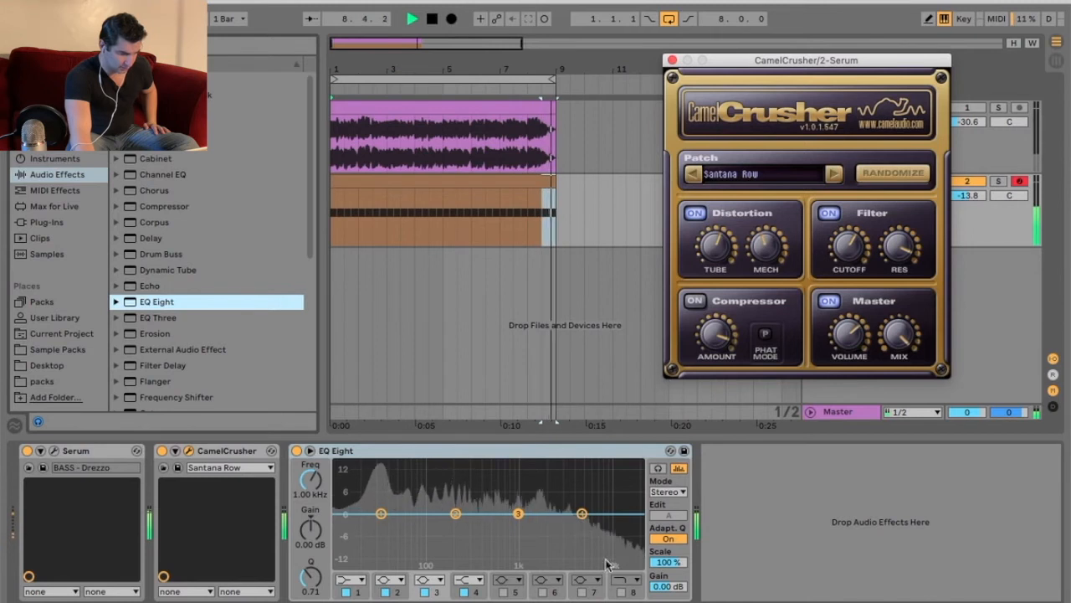
- Try a swept EQ band 8 high cut, then switch to Fuzz Filter and bypass CamelCrusher
left_click(622, 591)
left_click_drag(632, 526, 568, 546)
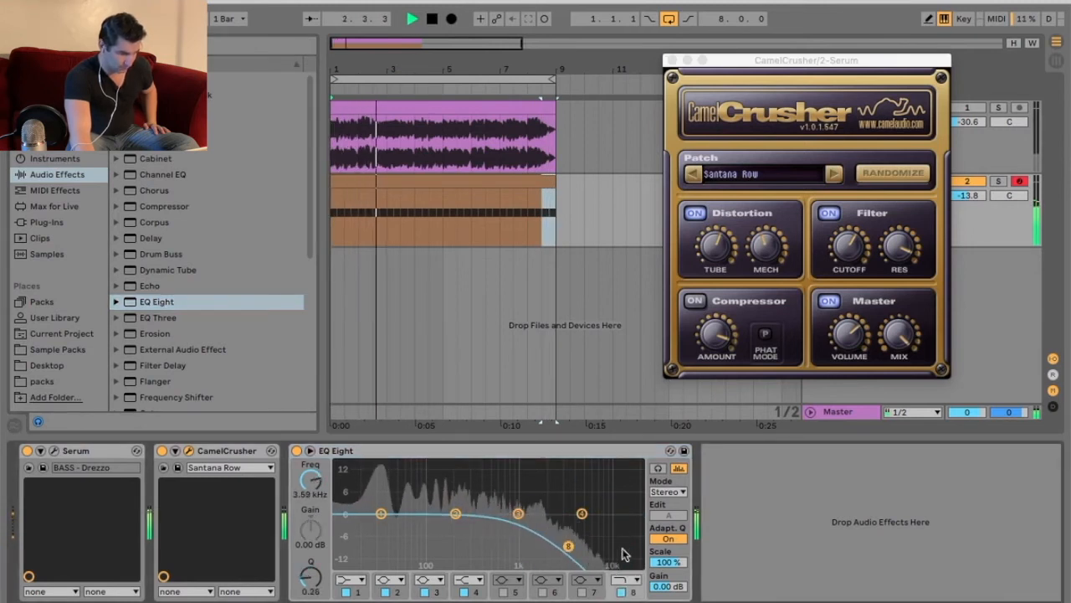
left_click(622, 592)
left_click(833, 174)
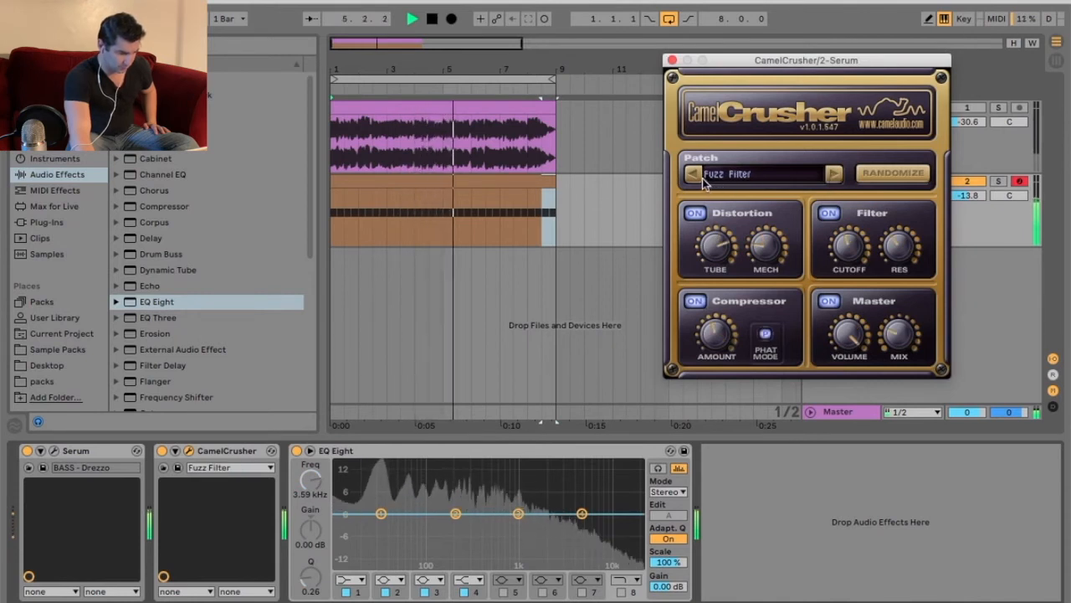
left_click(162, 451)
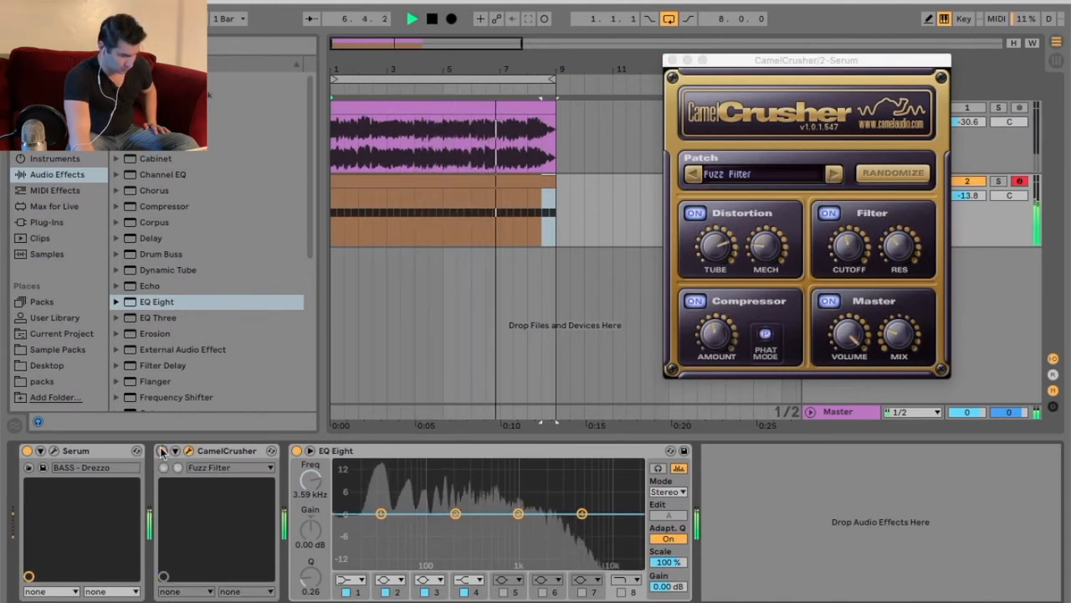
- Re-enable CamelCrusher, step to Subtle Master, and compare it bypassed and on twice
left_click(162, 451)
left_click(833, 173)
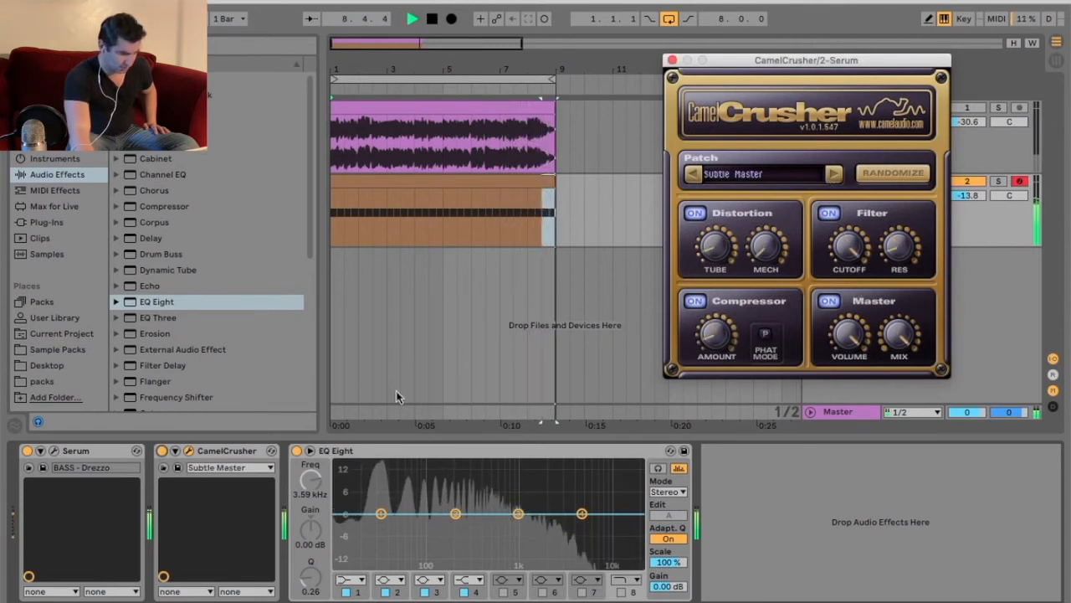
left_click(162, 451)
left_click(163, 451)
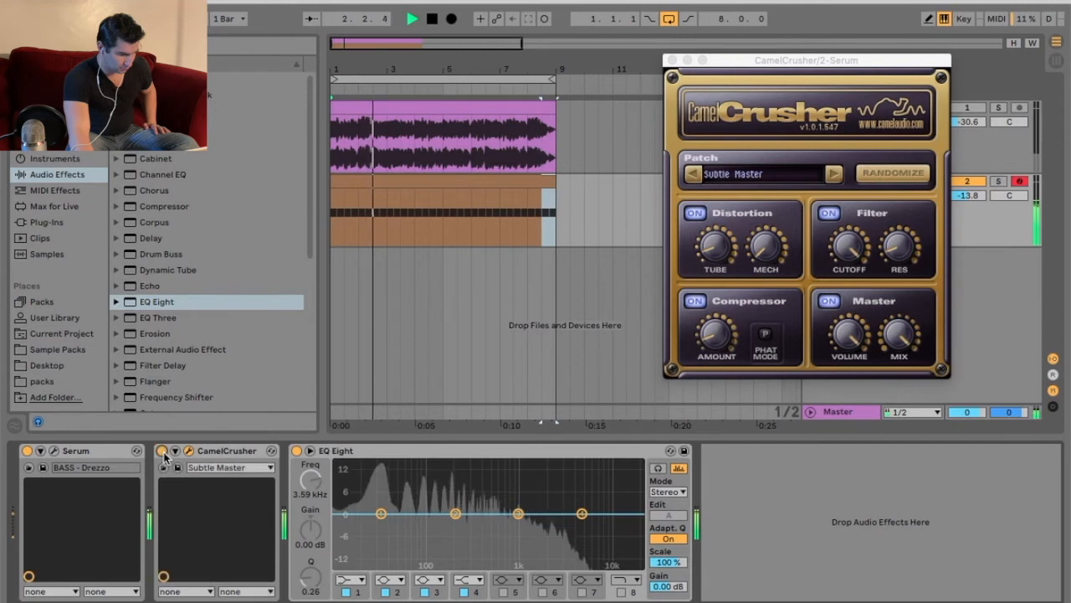
left_click(162, 451)
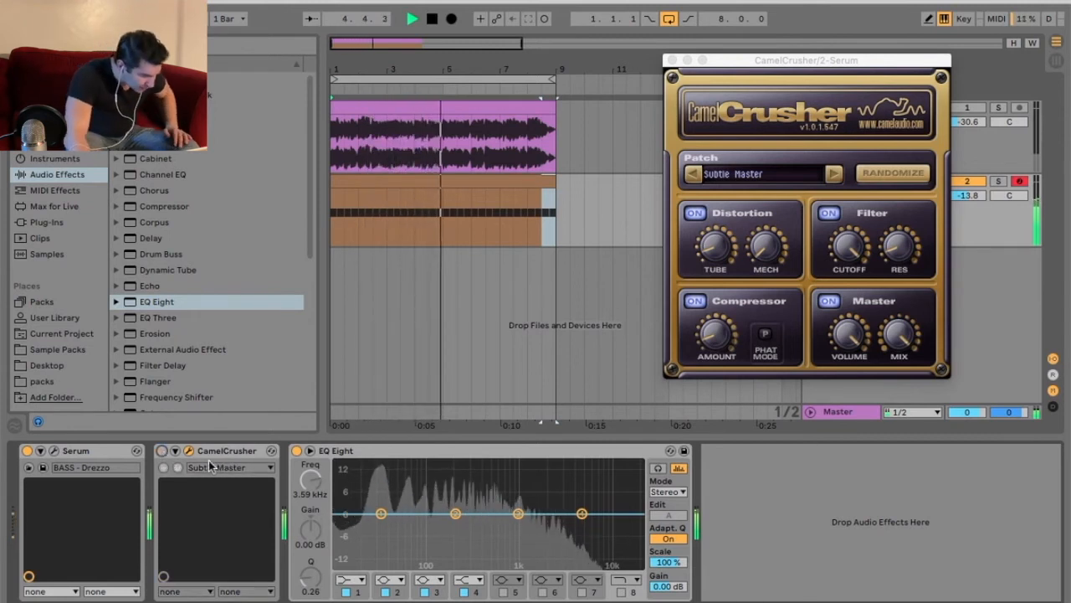
left_click(162, 451)
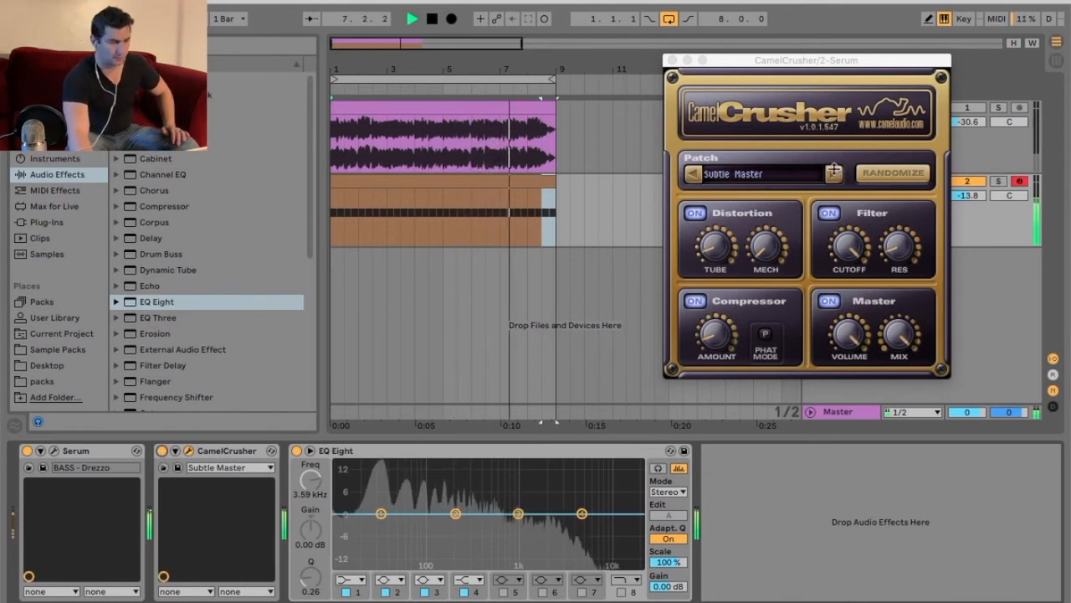
- Step through YouWereWarned to Turn it to 11 and compare it bypassed and on
left_click(834, 173)
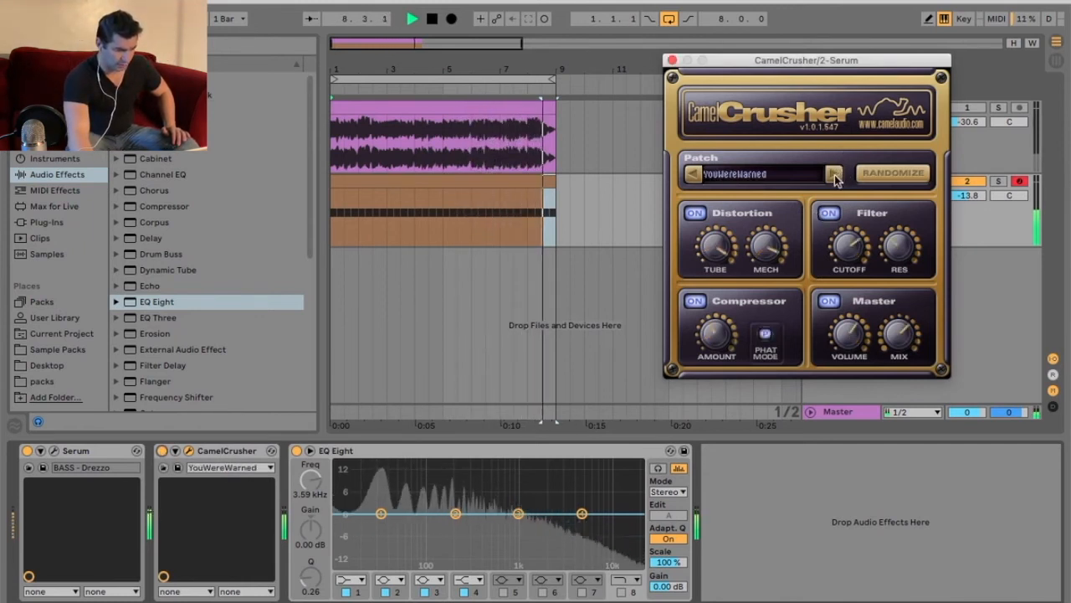
left_click(835, 174)
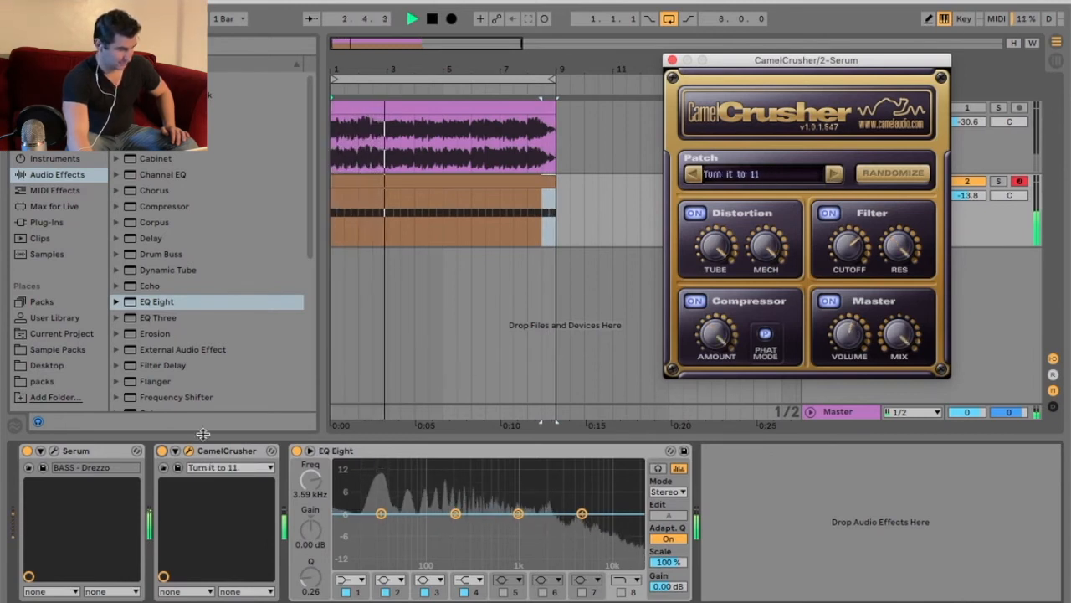
left_click(162, 451)
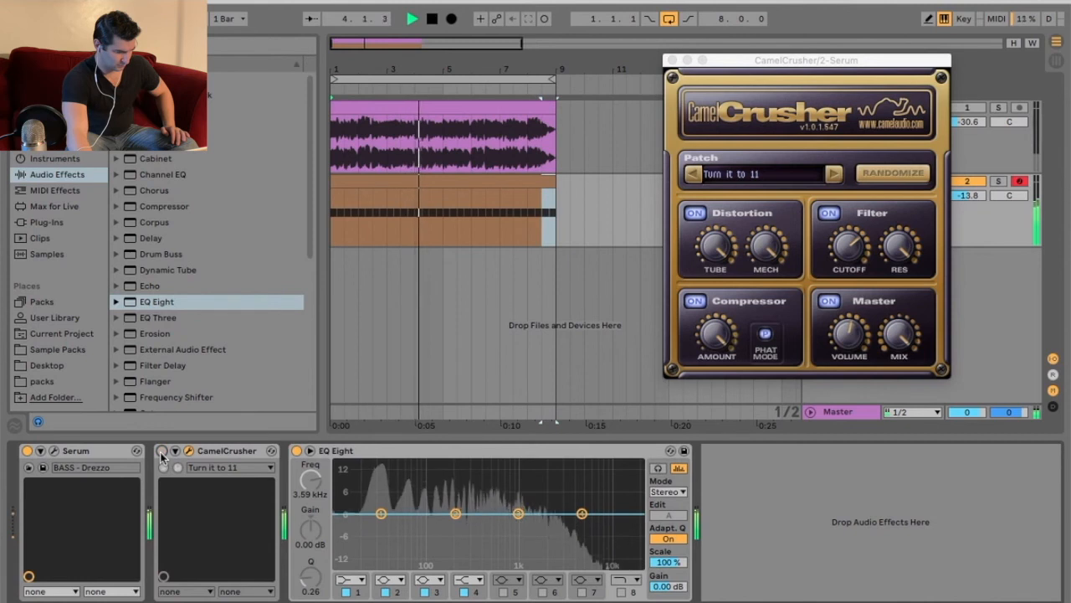
left_click(161, 451)
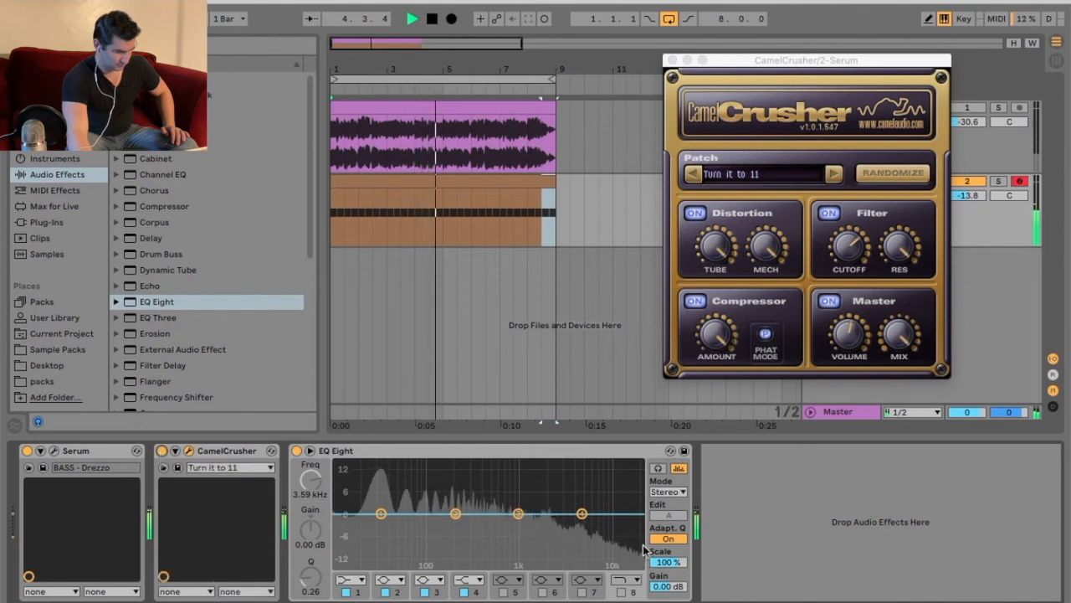
- Try an EQ band 1 low cut swept to 2.35 kHz, then switch the band off
left_click(353, 580)
left_click(356, 497)
left_click_drag(374, 530, 552, 529)
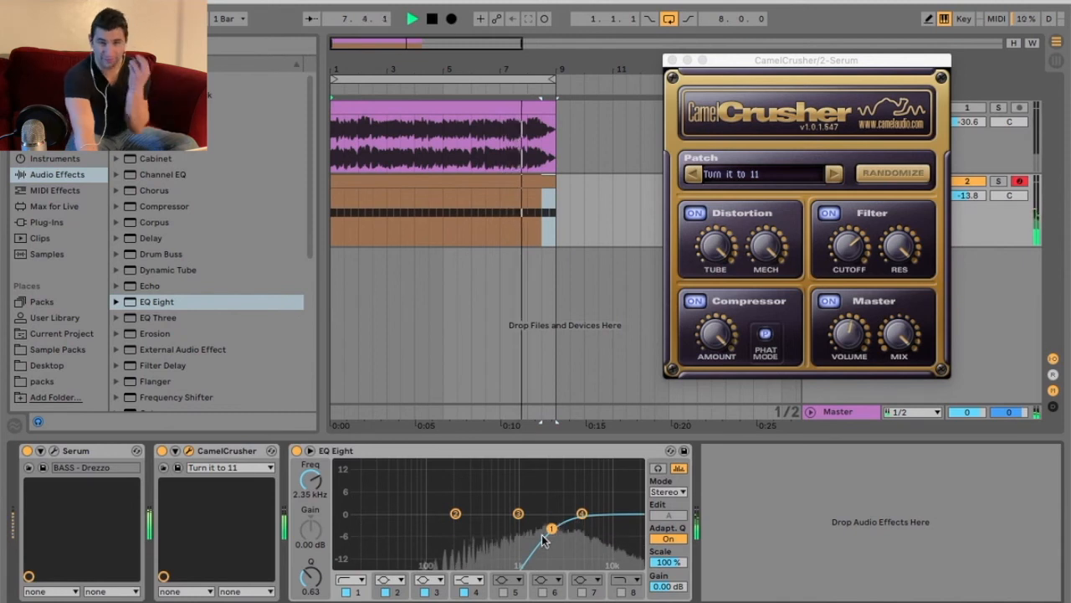
left_click(346, 592)
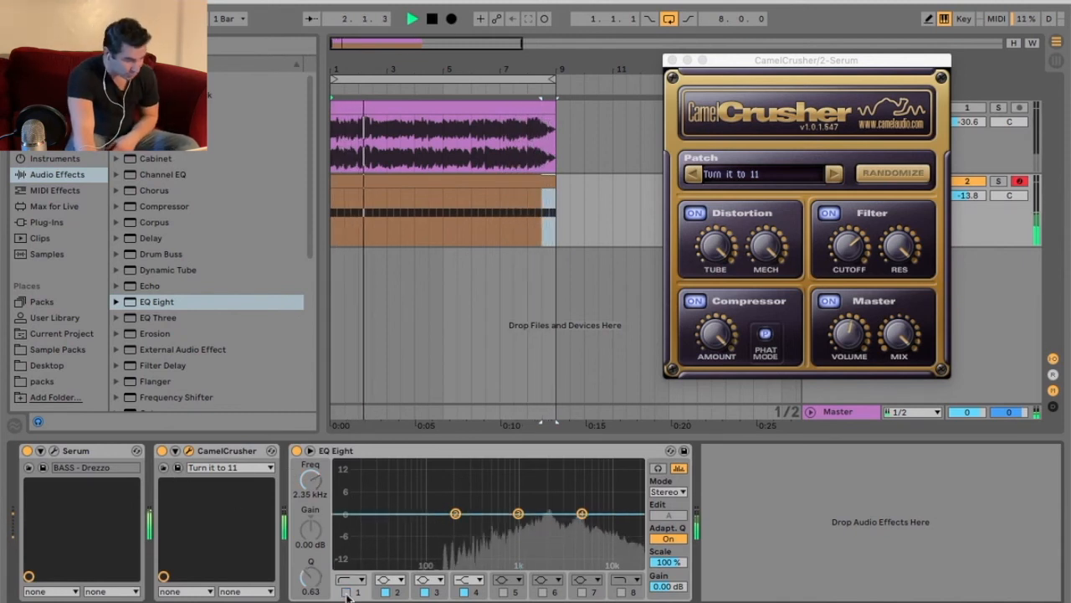
left_click(834, 175)
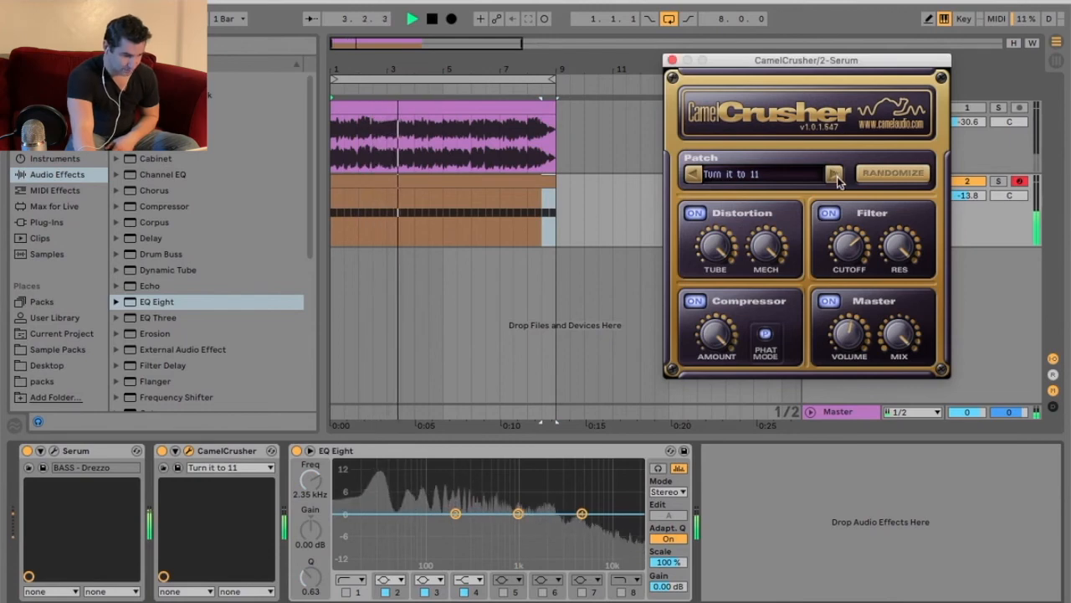
left_click(800, 174)
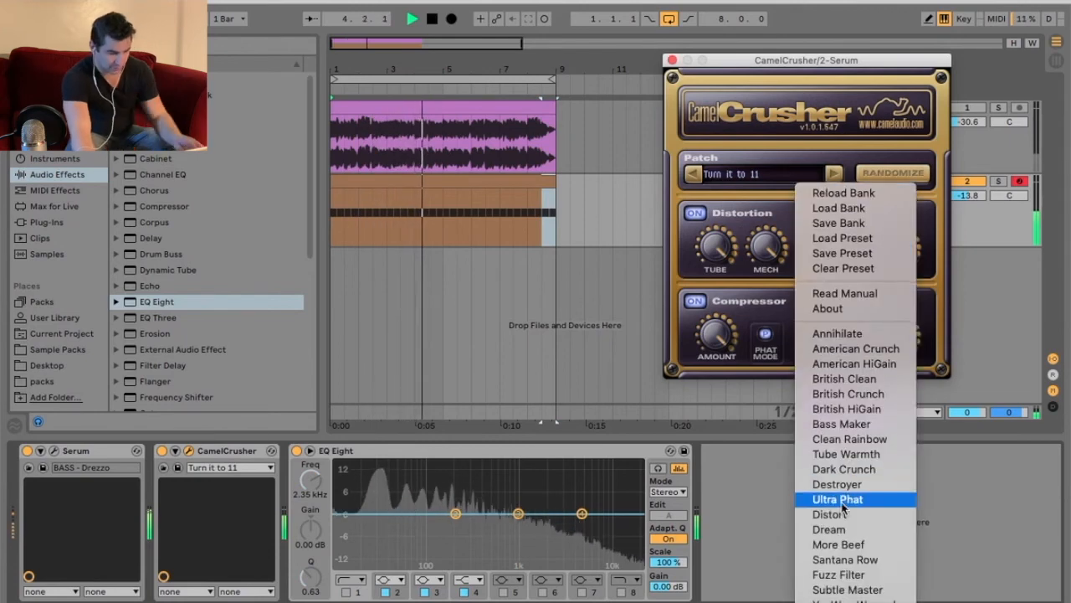
- Leave CamelCrusher on Turn it to 11 by dismissing its preset list, then stop playback
left_click(525, 143)
key("space")
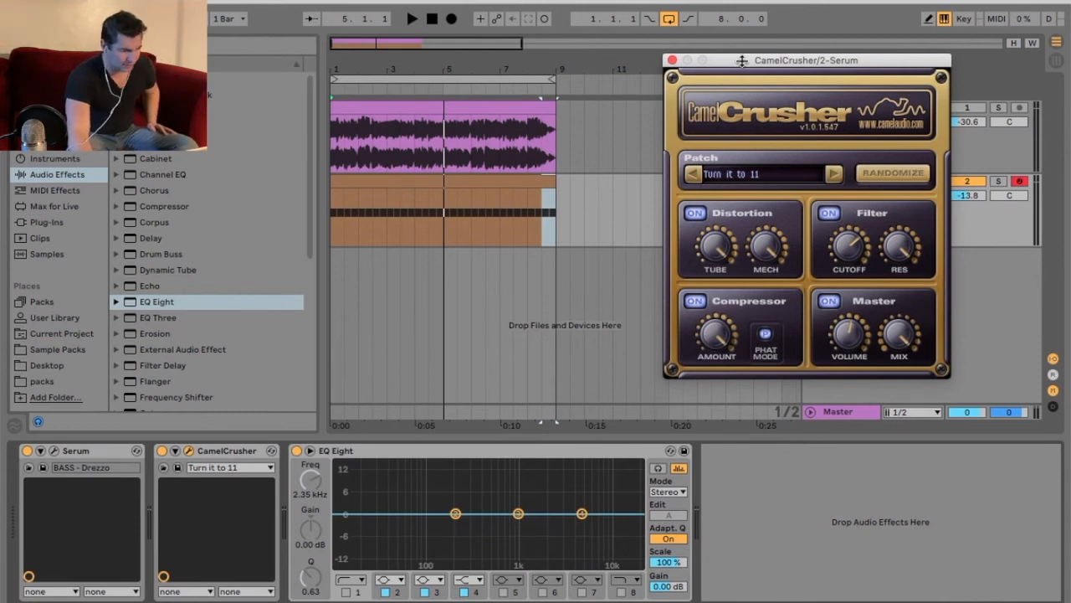
left_click_drag(742, 61, 699, 134)
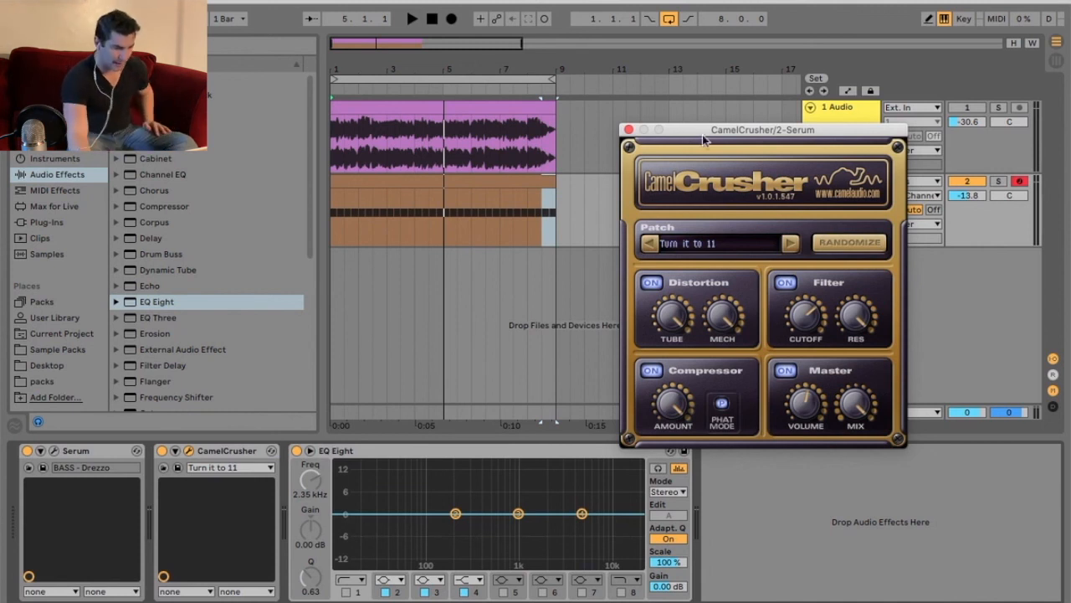
left_click(713, 235)
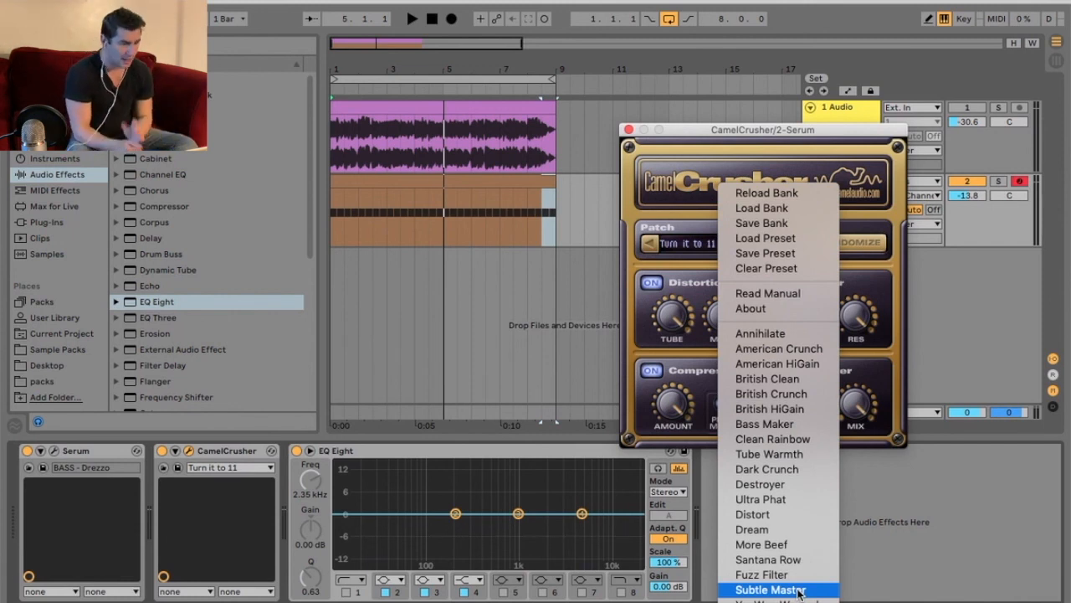
left_click_drag(776, 134, 780, 115)
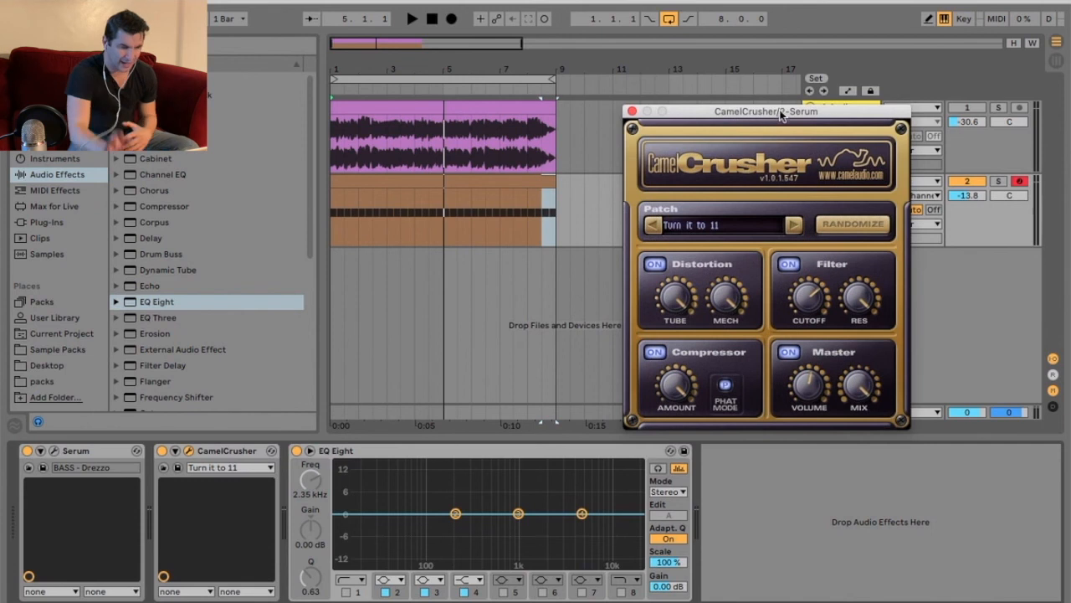